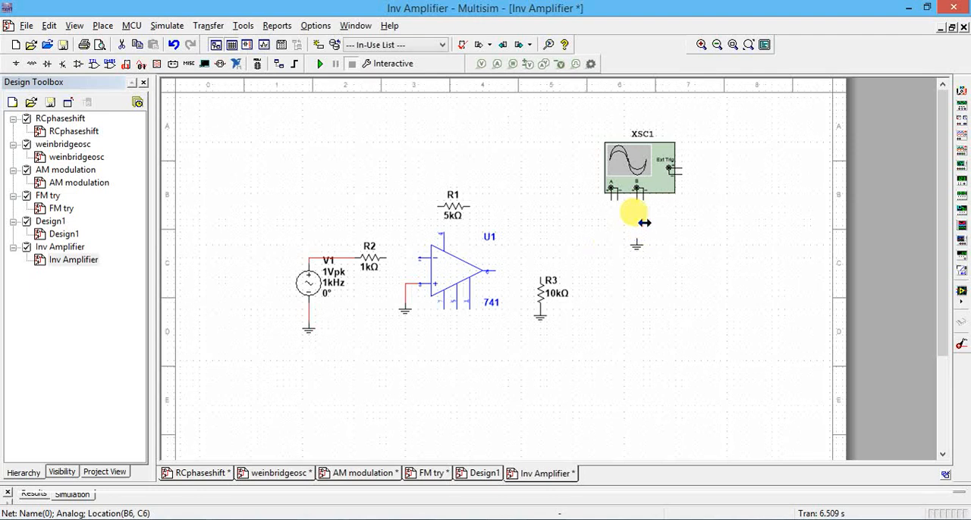
Delete the wire between source V1 and resistor R2.
left_click(339, 257)
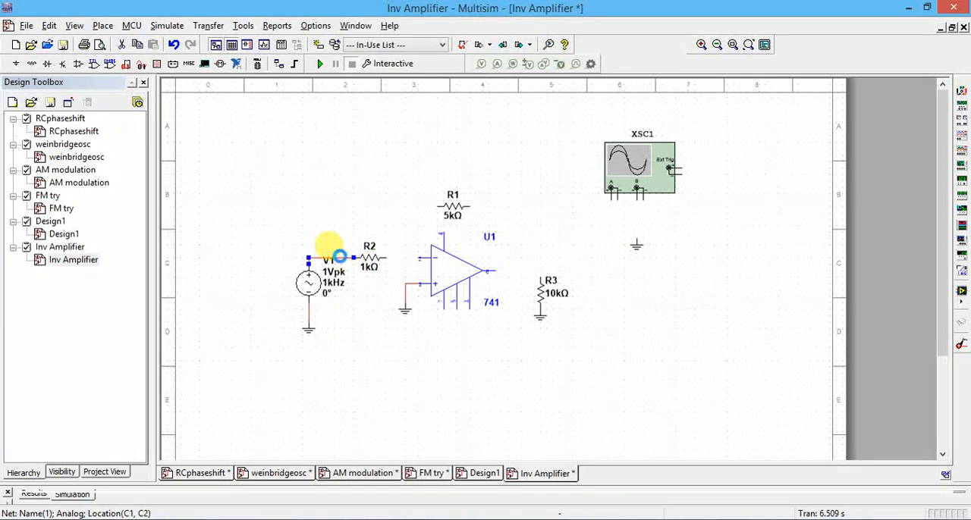
Look up the 741 op-amp in the OPAMP family of the Analog component group, without placing another one.
left_click(441, 269)
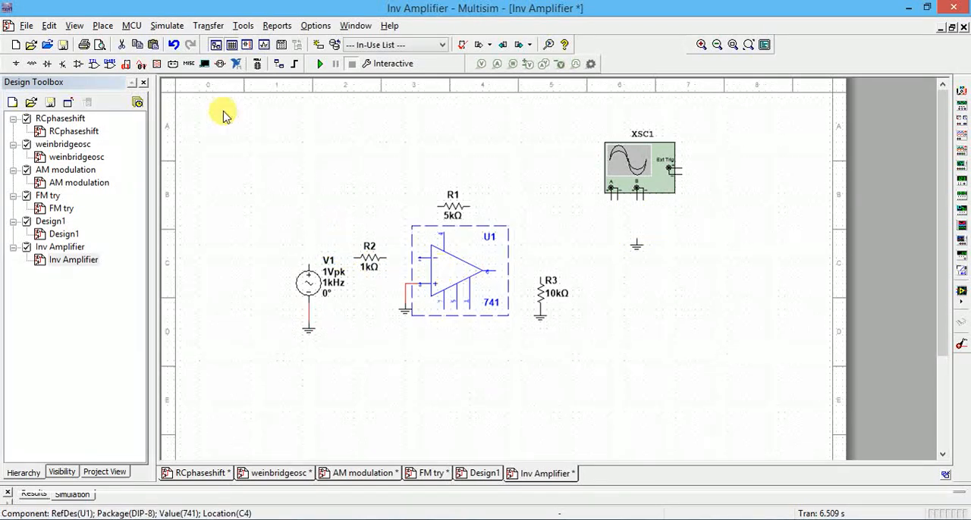
left_click(103, 26)
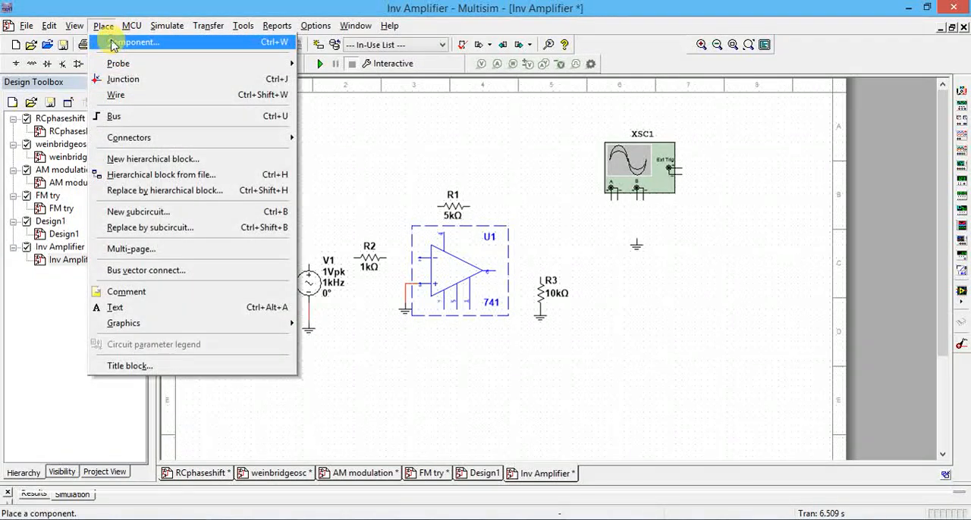
left_click(112, 43)
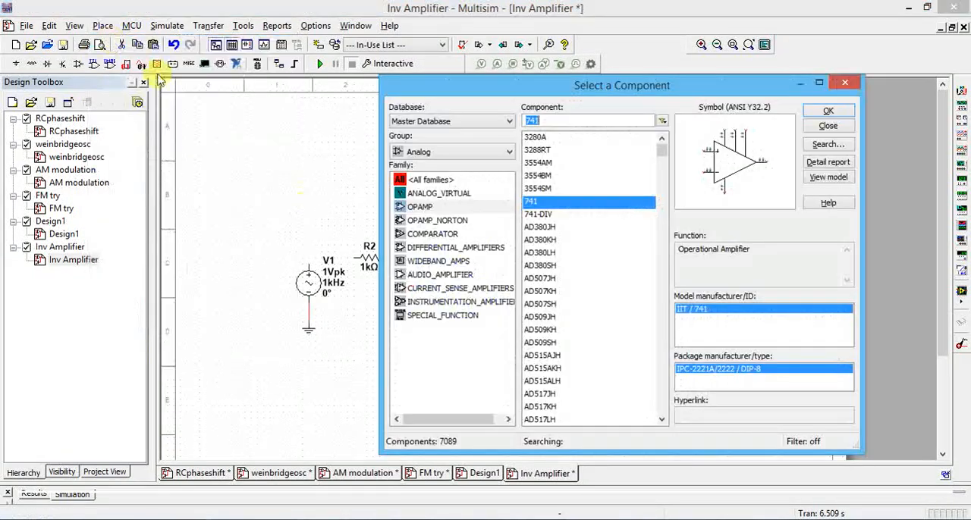
left_click(453, 154)
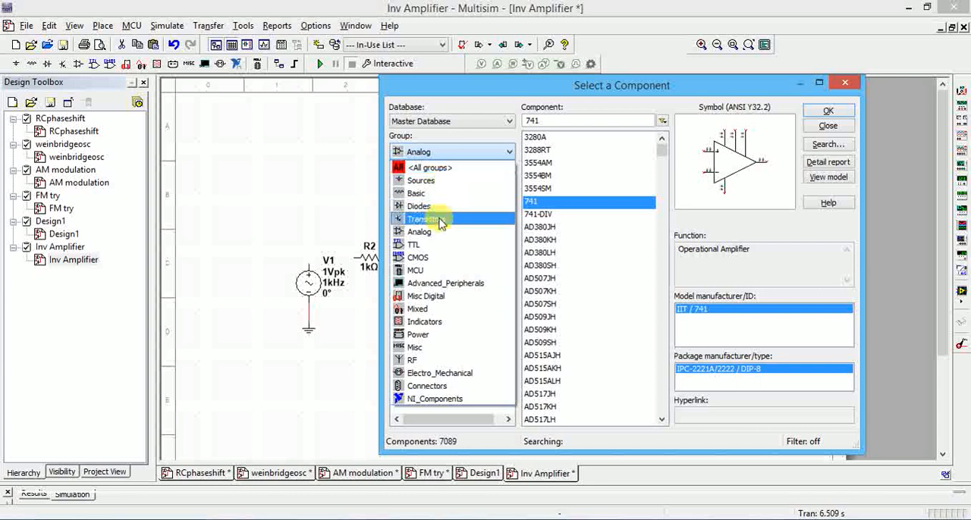
left_click(438, 233)
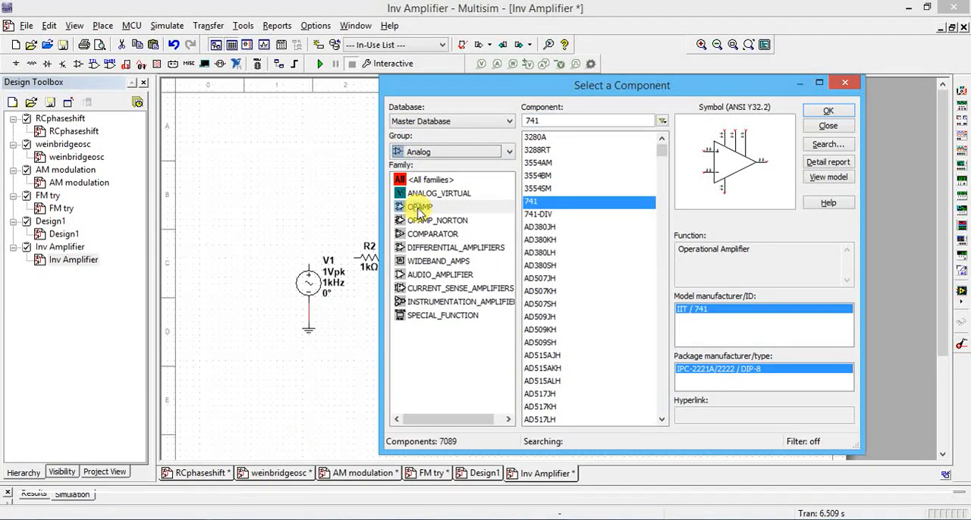
left_click(418, 207)
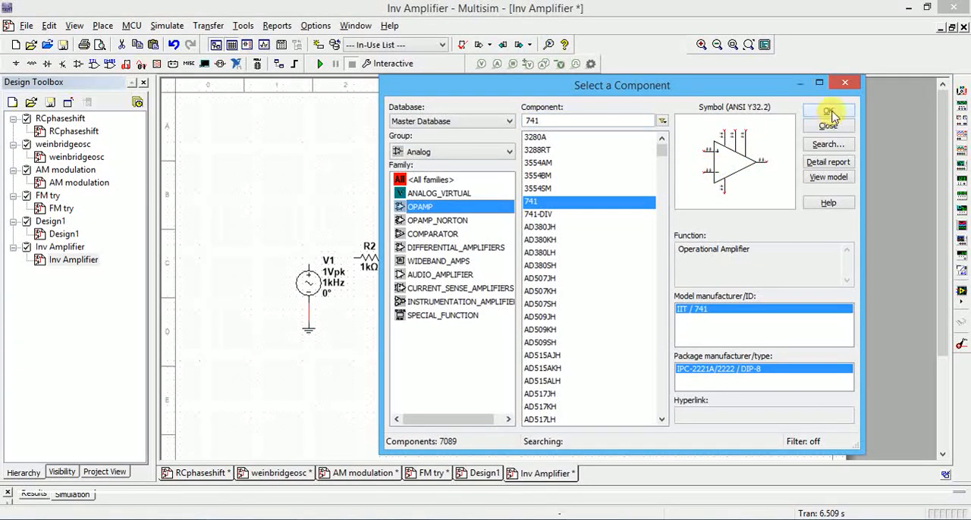
left_click(847, 85)
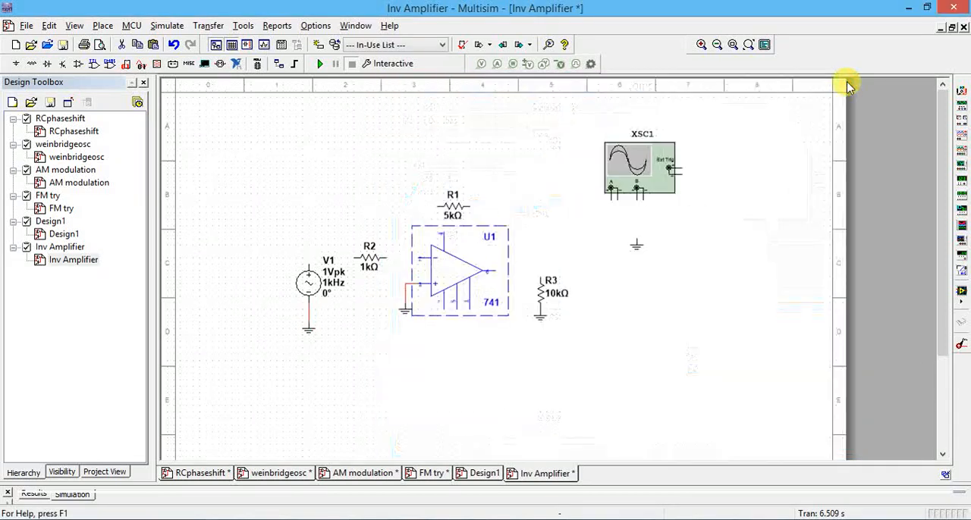
left_click(466, 372)
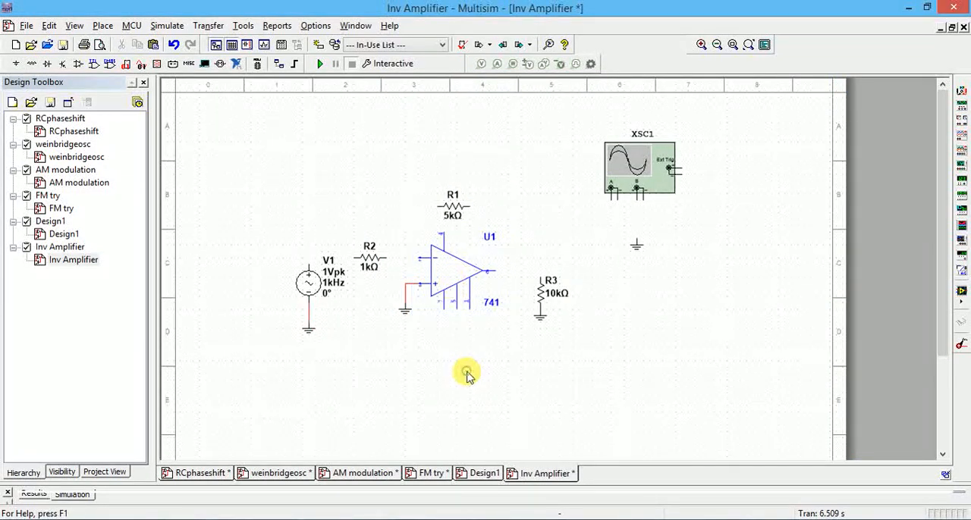
Examine the signal voltage sources and power sources in the Sources component group, including AC_VOLTAGE and GROUND.
left_click(308, 282)
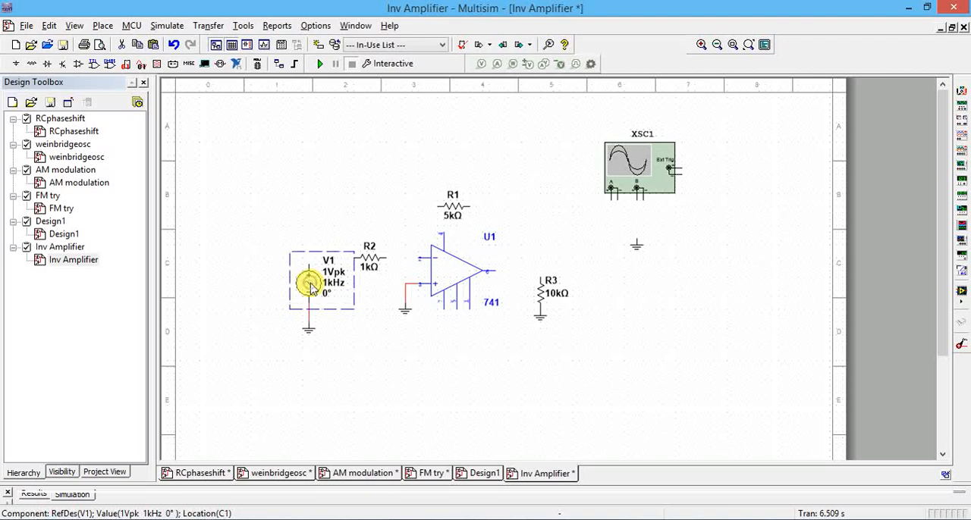
left_click(103, 25)
left_click(116, 44)
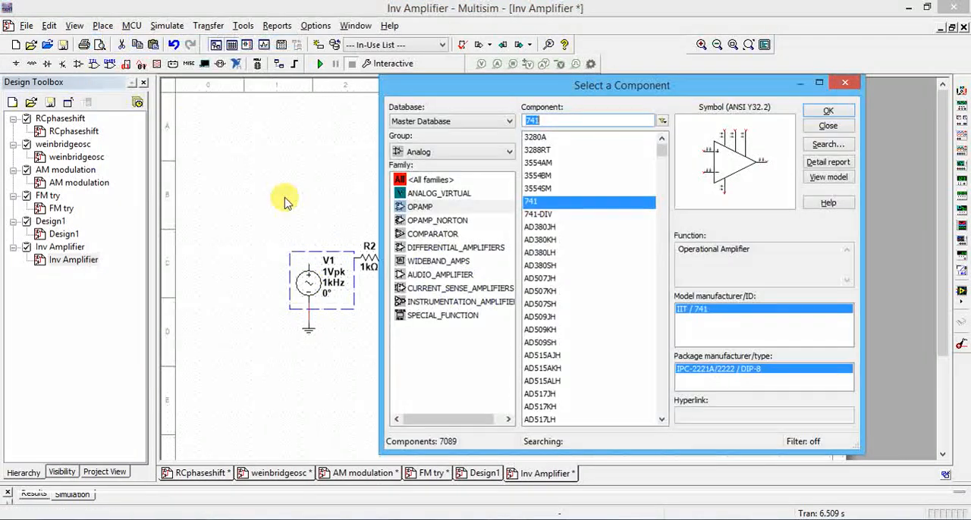
left_click(447, 152)
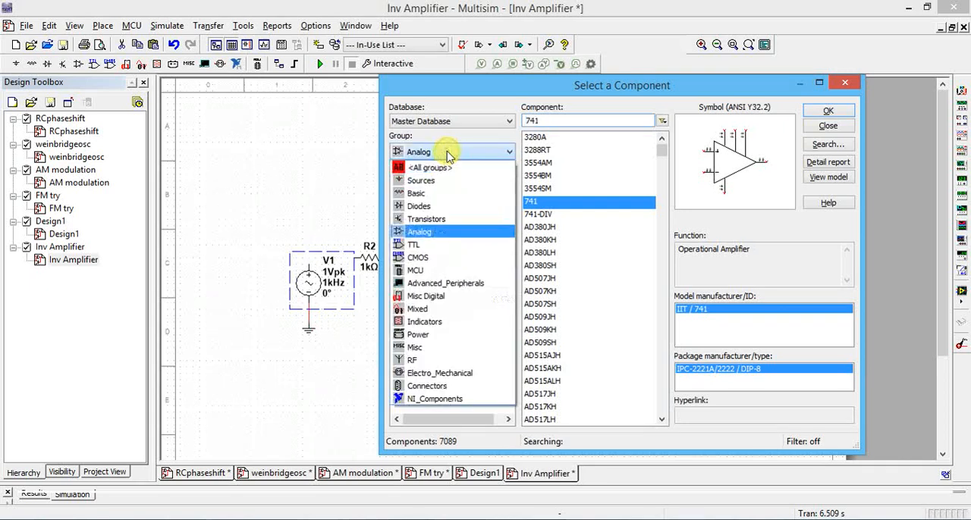
left_click(446, 182)
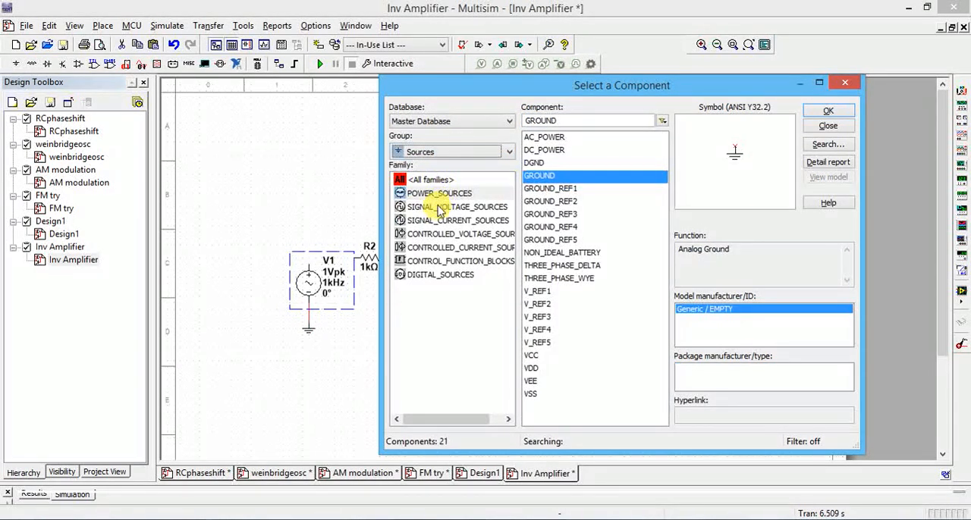
left_click(438, 208)
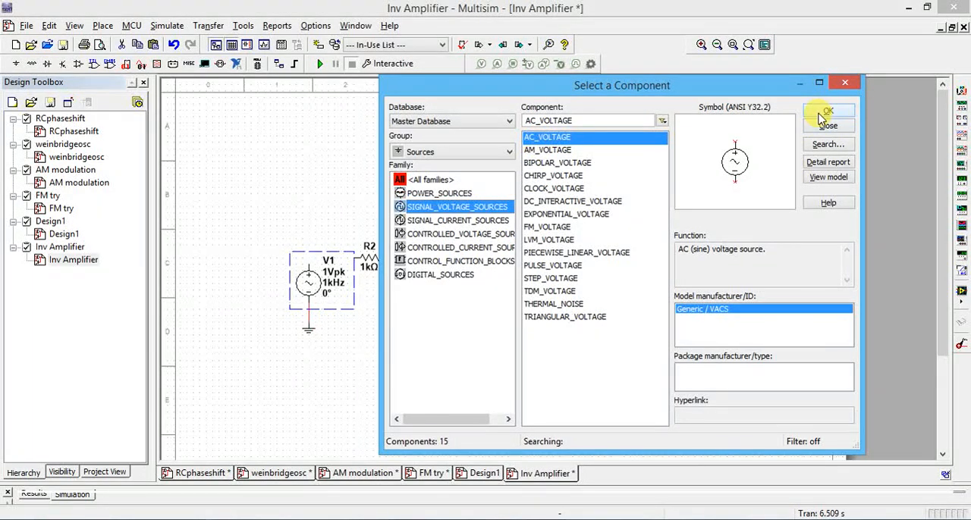
left_click(452, 194)
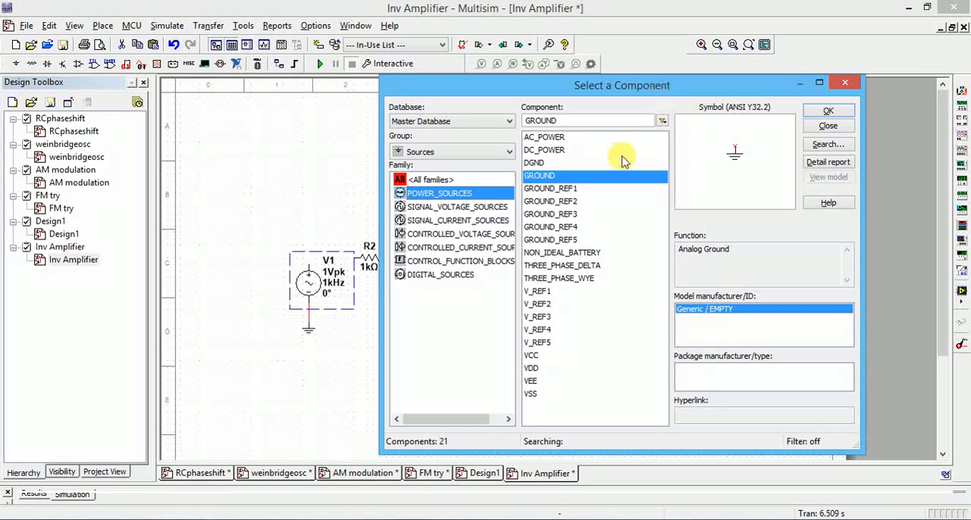
Look up the RESISTOR family in the Basic component group and close the component browser without placing anything.
left_click(465, 154)
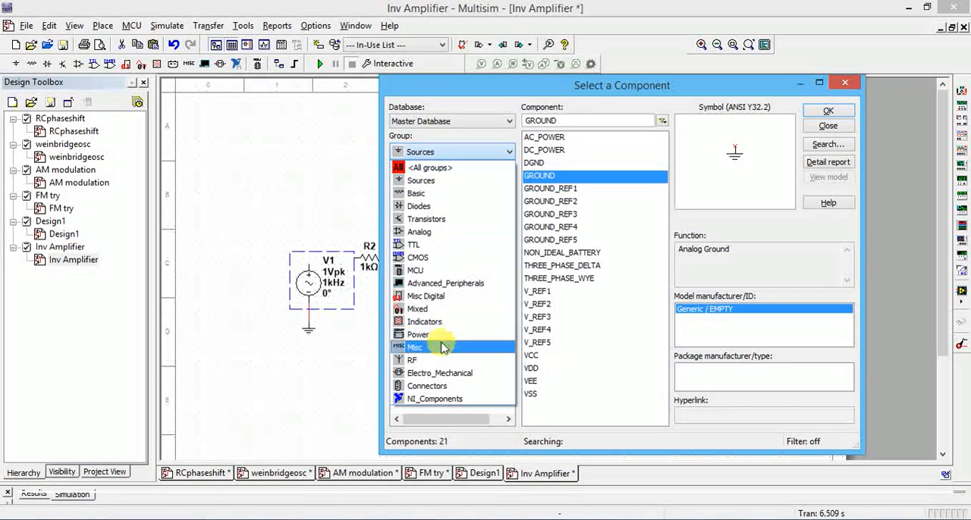
left_click(430, 195)
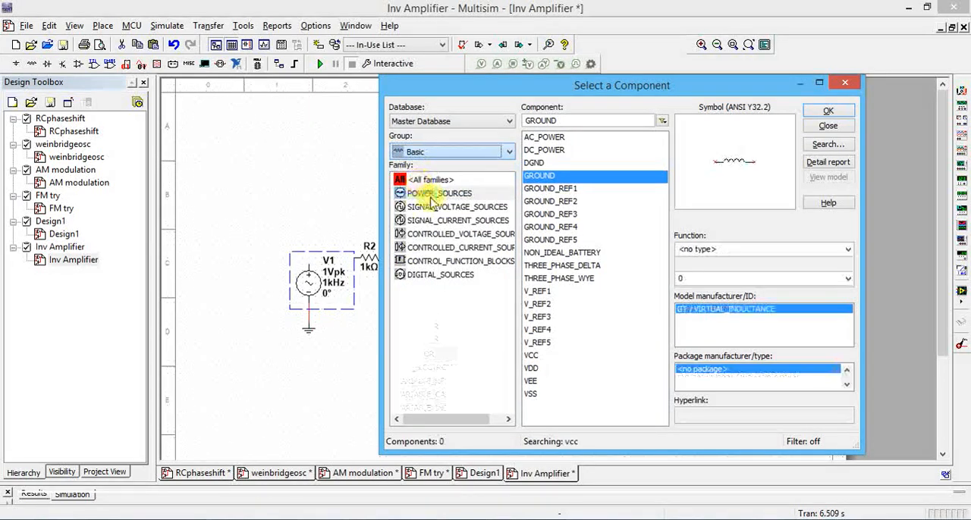
type("vcc")
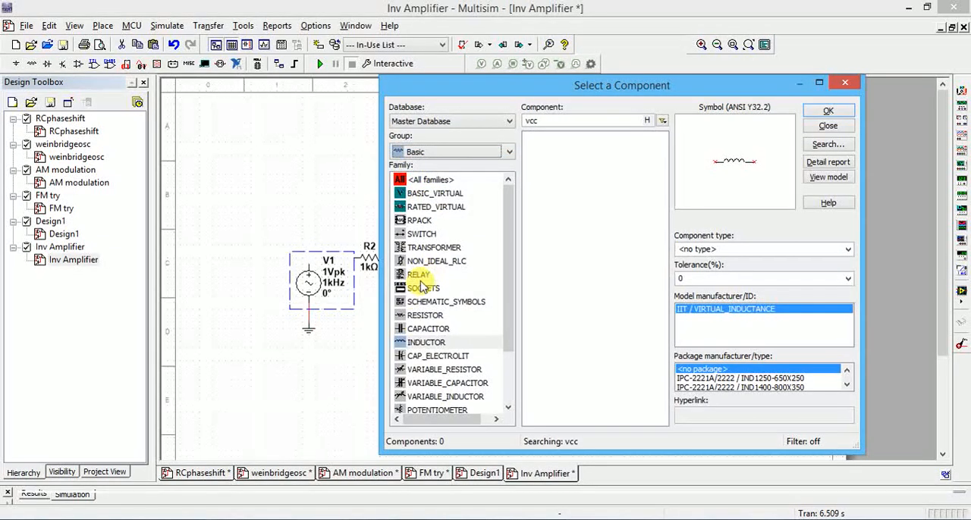
left_click(423, 317)
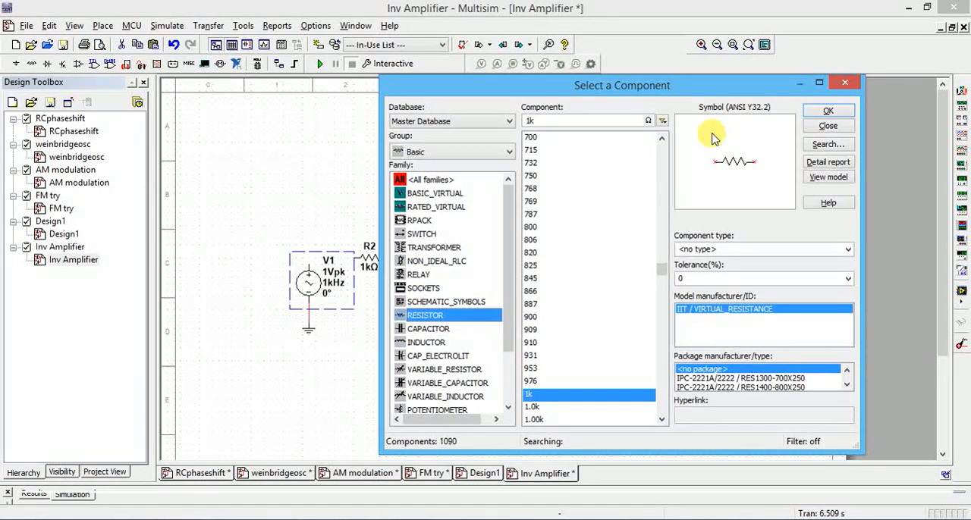
left_click(847, 85)
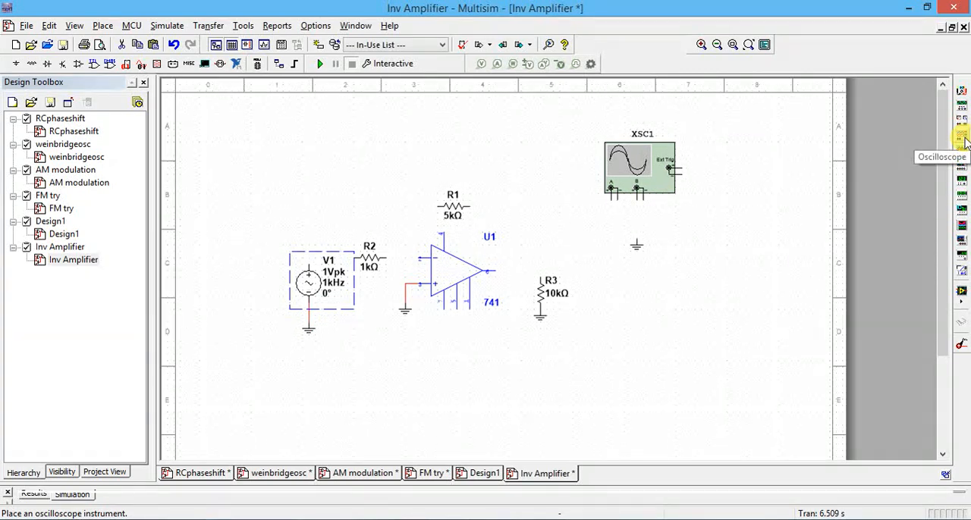
left_click(631, 350)
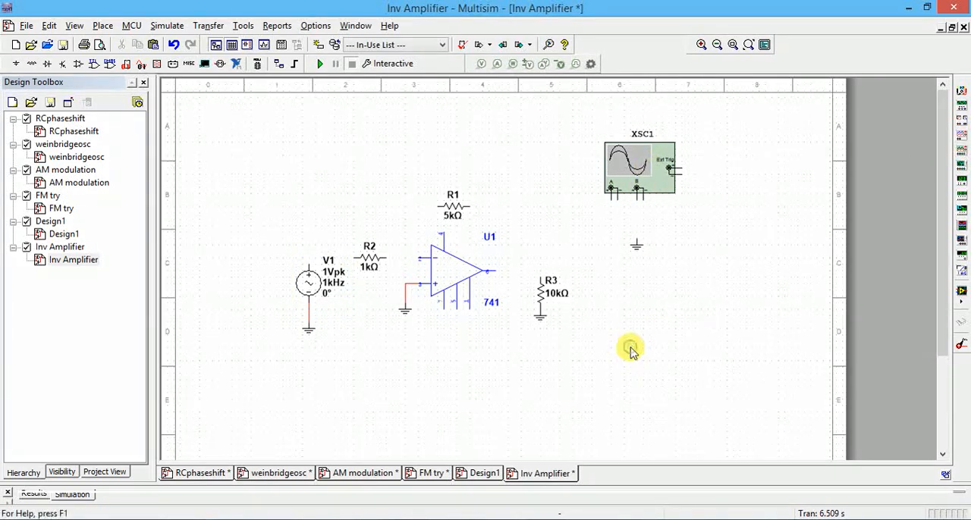
Move the ground symbol of the op-amp's non-inverting input slightly further down, keeping it wired.
left_click(424, 288)
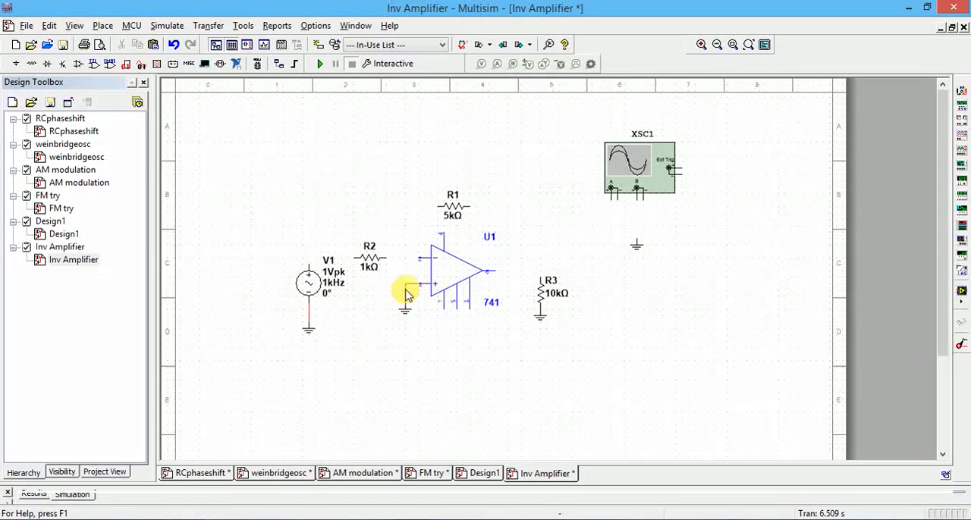
left_click(405, 312)
left_click_drag(405, 312, 402, 349)
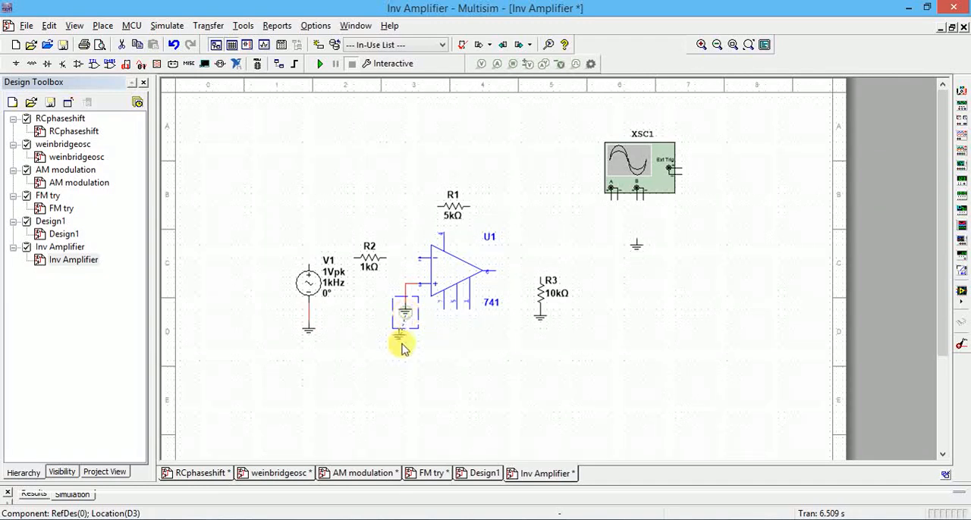
left_click(448, 348)
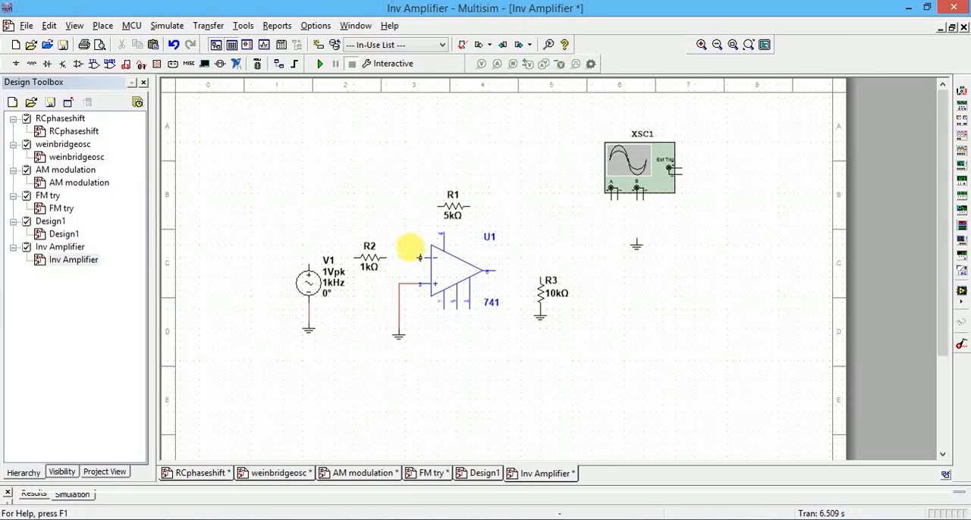
Wire the op-amp's inverting input to R2 and connect R2's other end to the positive terminal of V1.
left_click(419, 257)
left_click(384, 258)
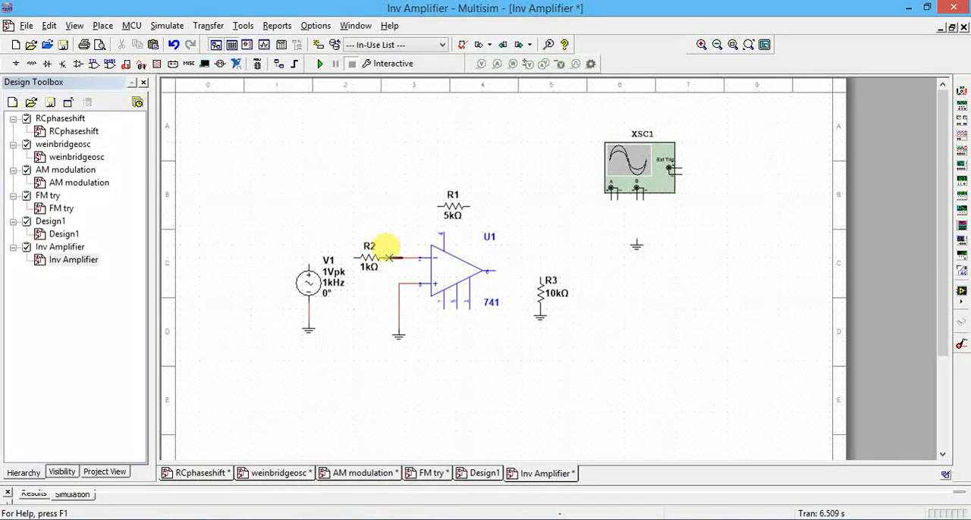
left_click(353, 258)
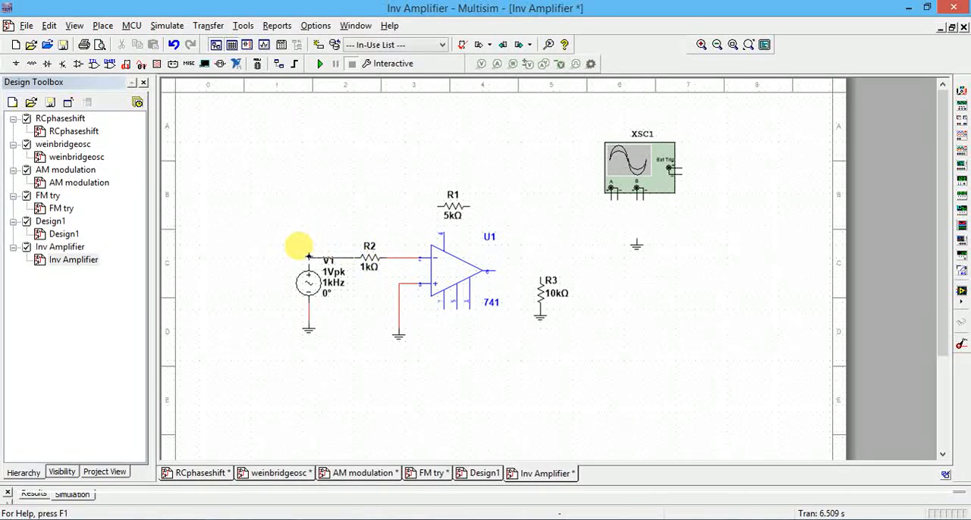
left_click(300, 255)
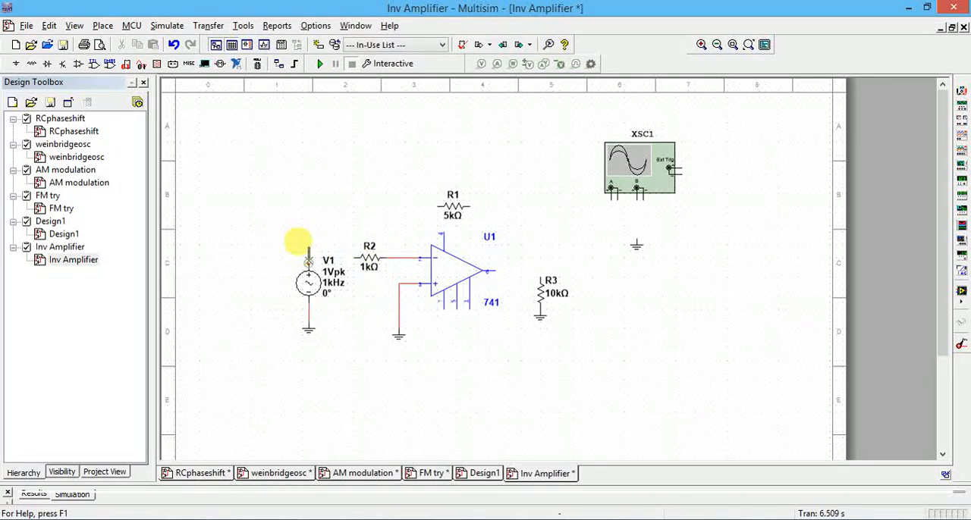
Check the peak voltage and frequency settings of AC source V1 and accept them unchanged.
left_click(313, 292)
double_click(311, 291)
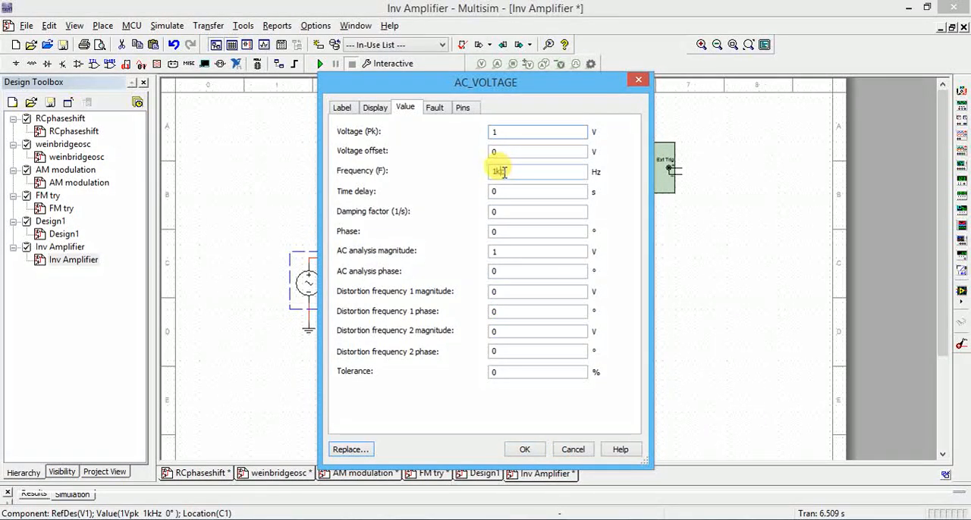
double_click(503, 172)
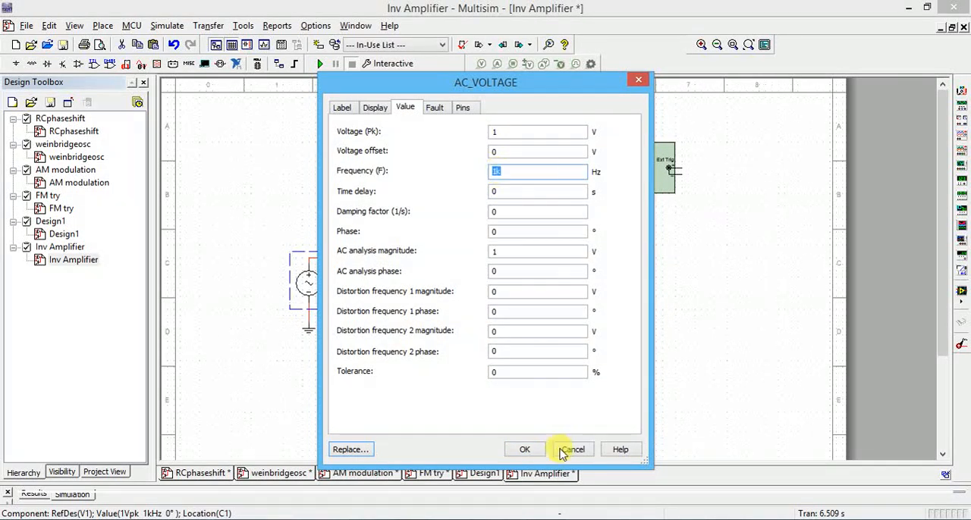
left_click(524, 449)
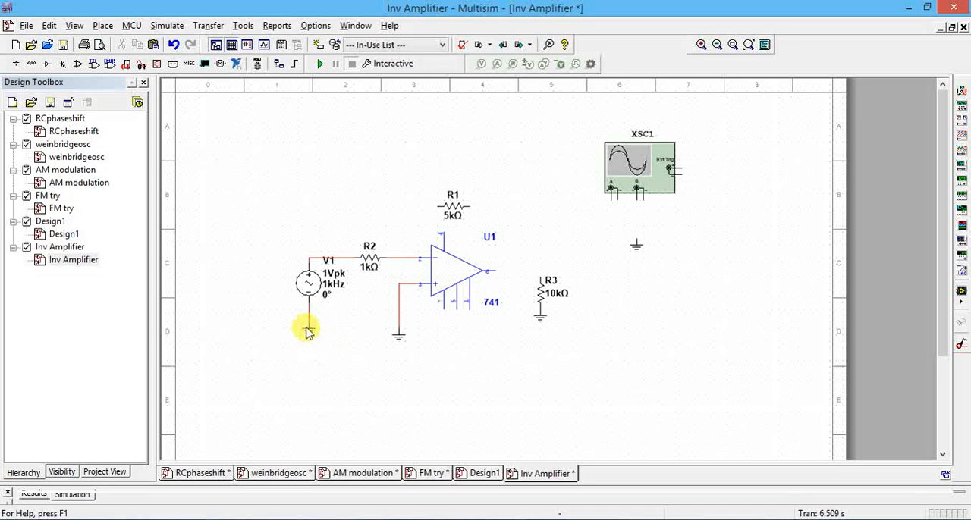
Wire the op-amp output to load resistor R3 and connect R1 as feedback between the output and the inverting input.
left_click(494, 268)
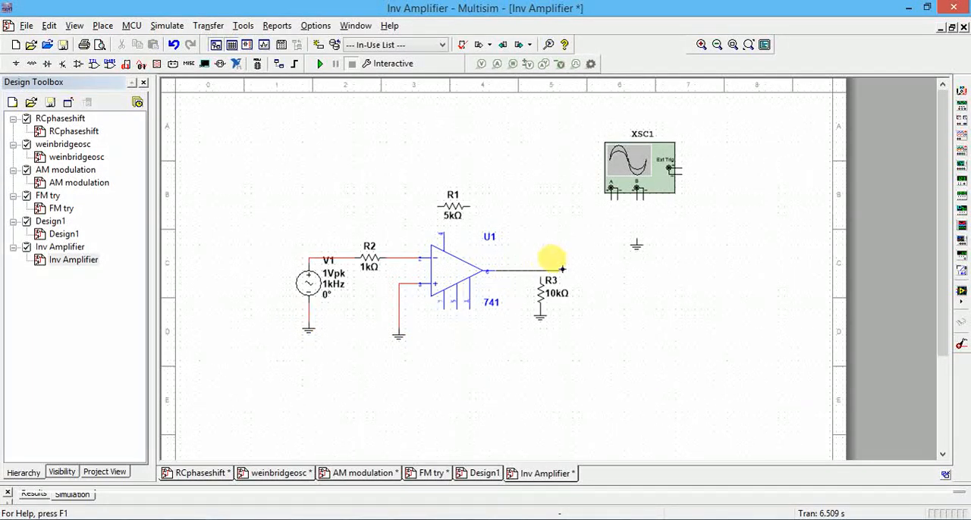
left_click(537, 269)
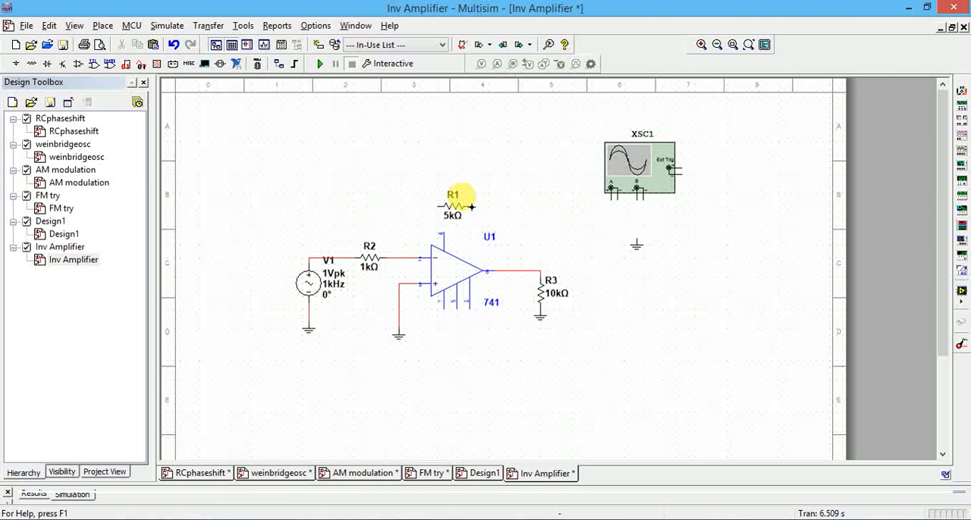
left_click(471, 206)
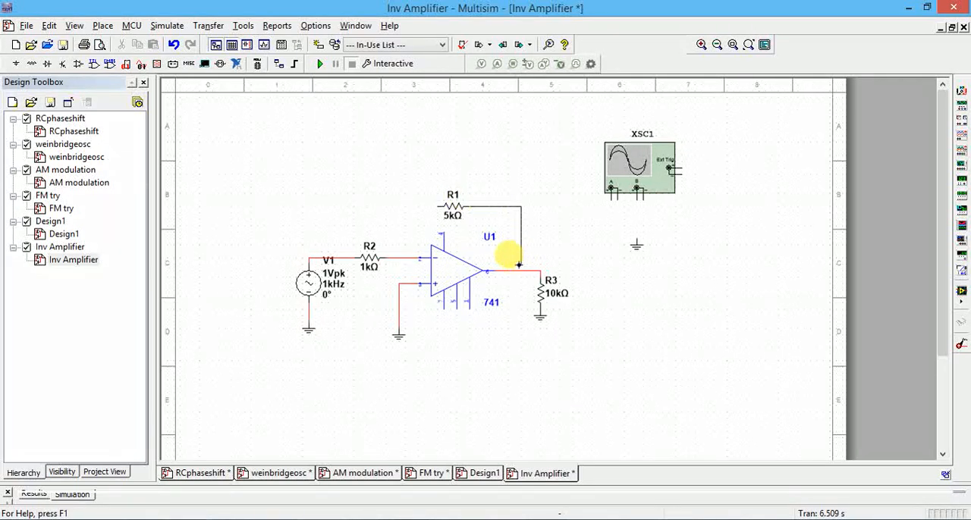
left_click(522, 268)
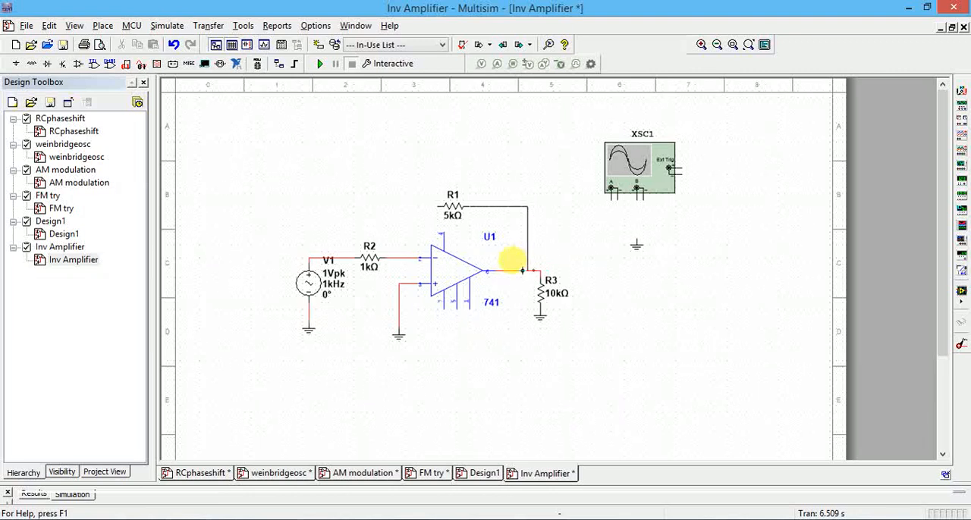
left_click(437, 206)
left_click(399, 258)
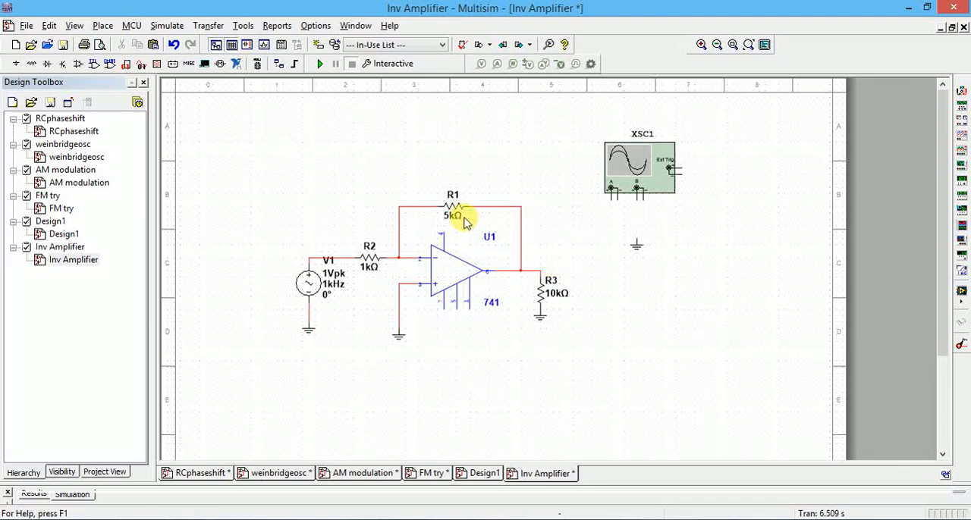
Rename the feedback resistor R1 as Rf.
left_click(452, 194)
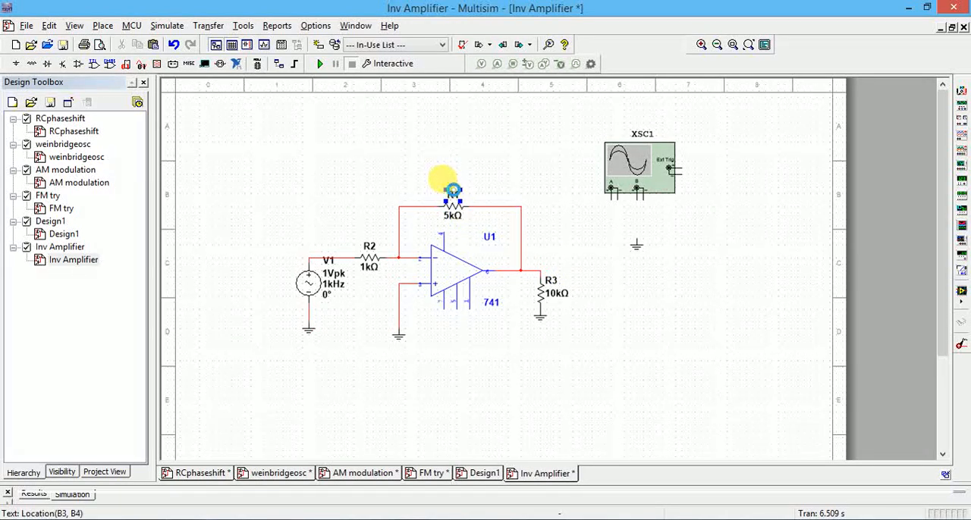
double_click(452, 192)
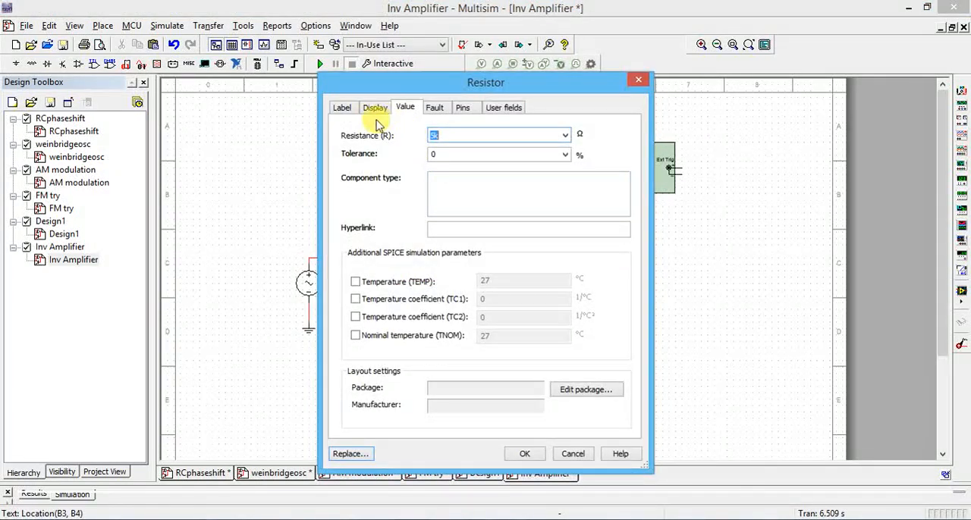
left_click(342, 112)
left_click(354, 149)
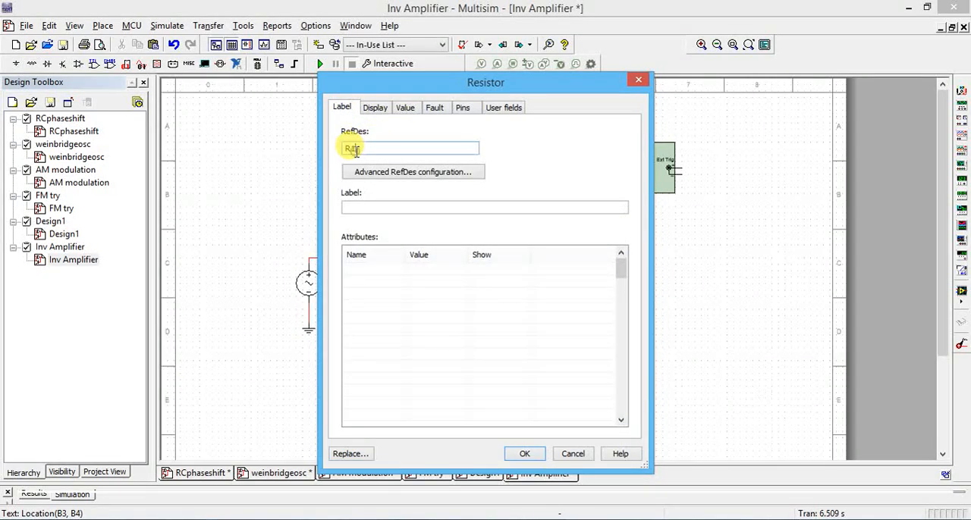
type("F")
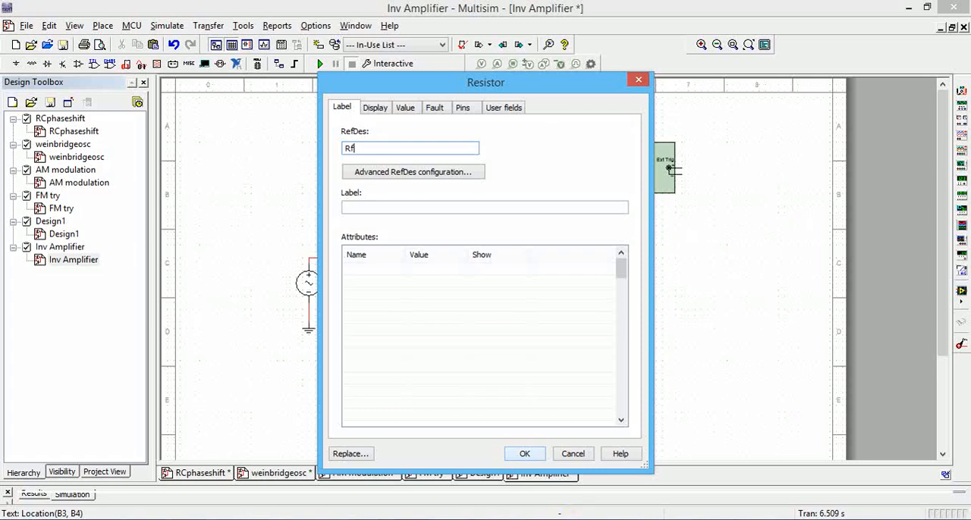
left_click(525, 454)
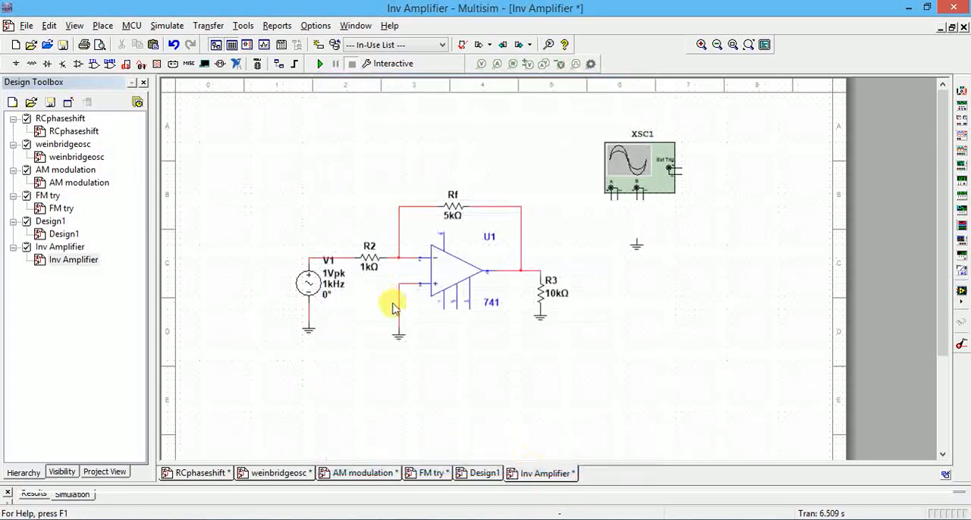
Rename the input resistor R2 between V1 and the op-amp's inverting input as R1.
left_click(370, 247)
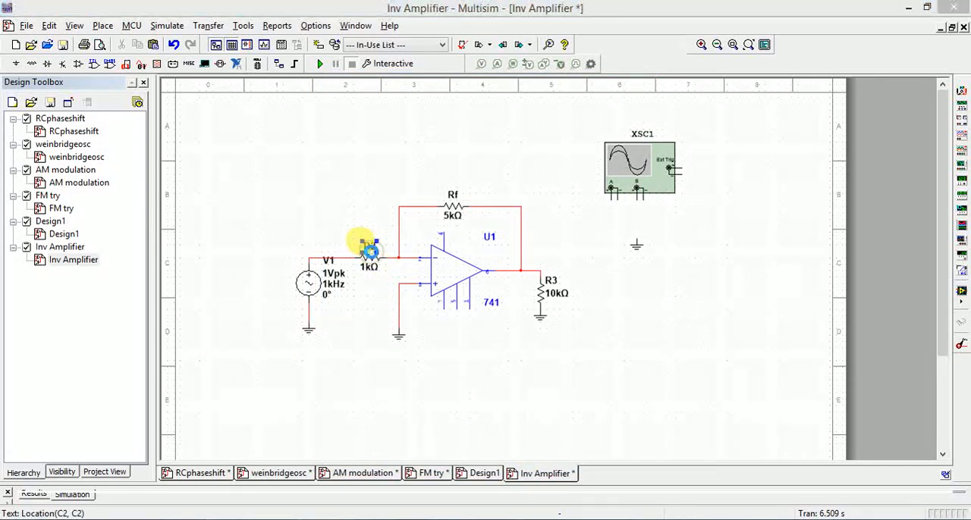
double_click(370, 247)
left_click(355, 147)
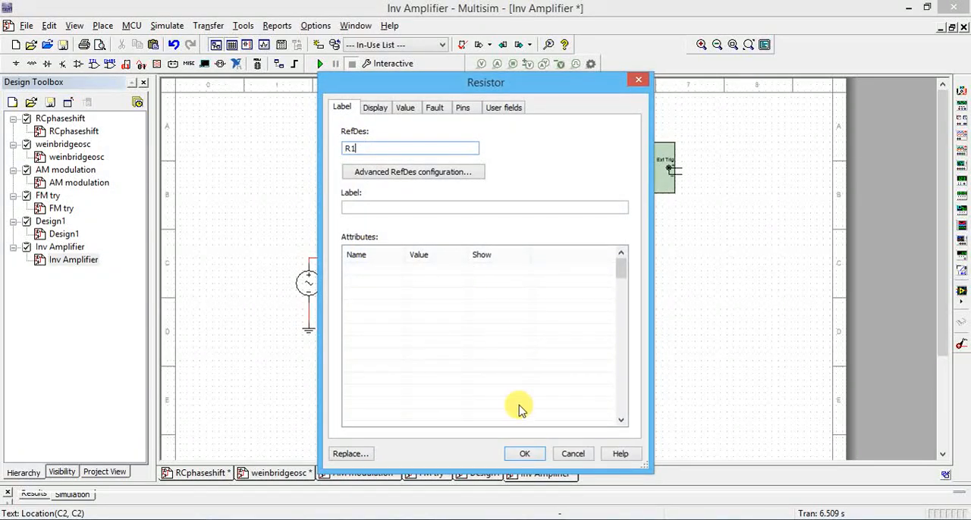
left_click(525, 454)
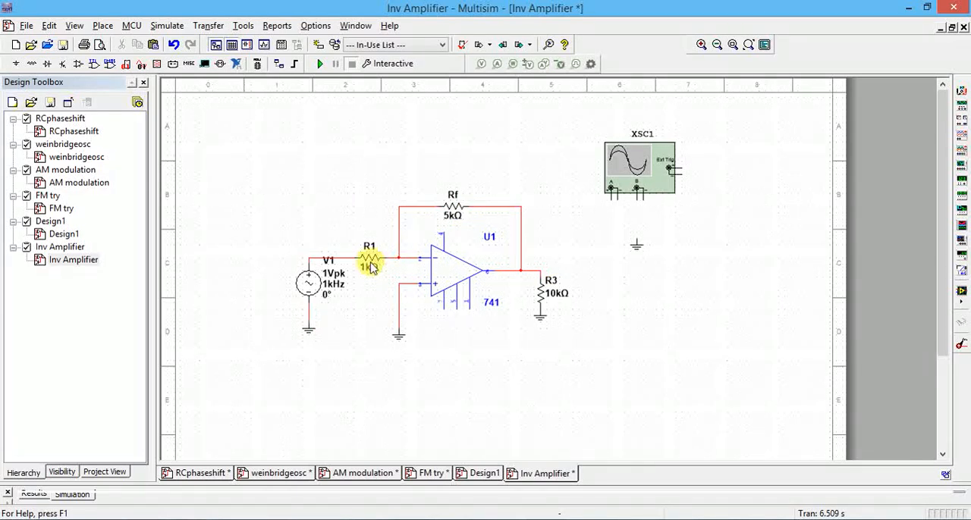
Set the resistance of feedback resistor Rf to 10k.
left_click(449, 216)
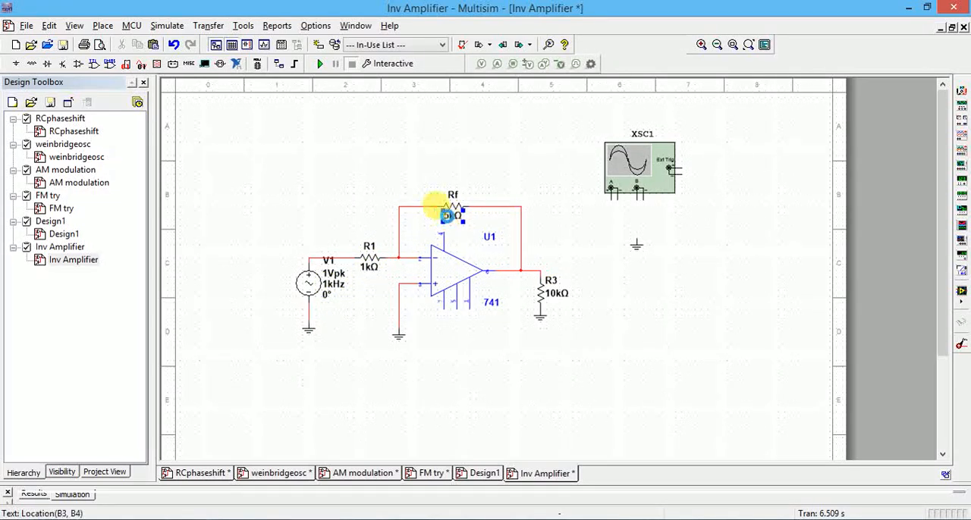
double_click(450, 216)
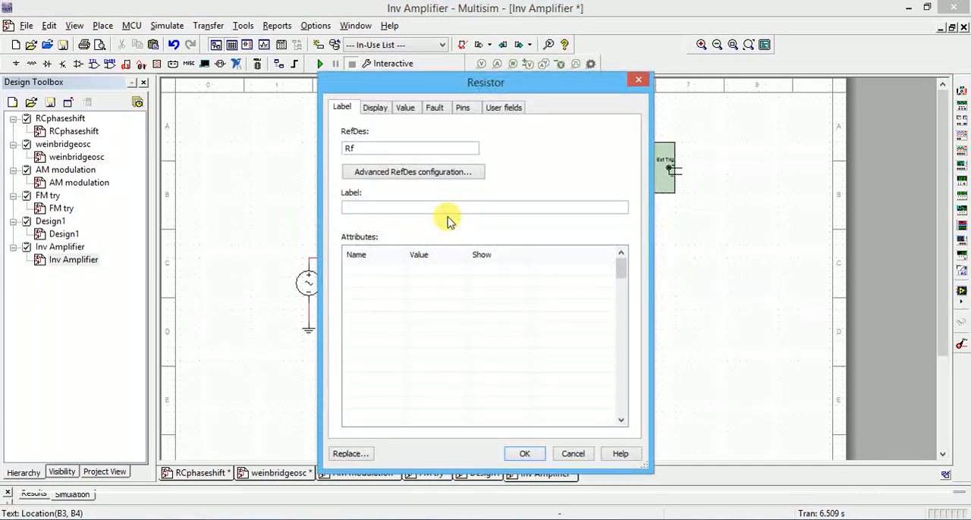
left_click(405, 107)
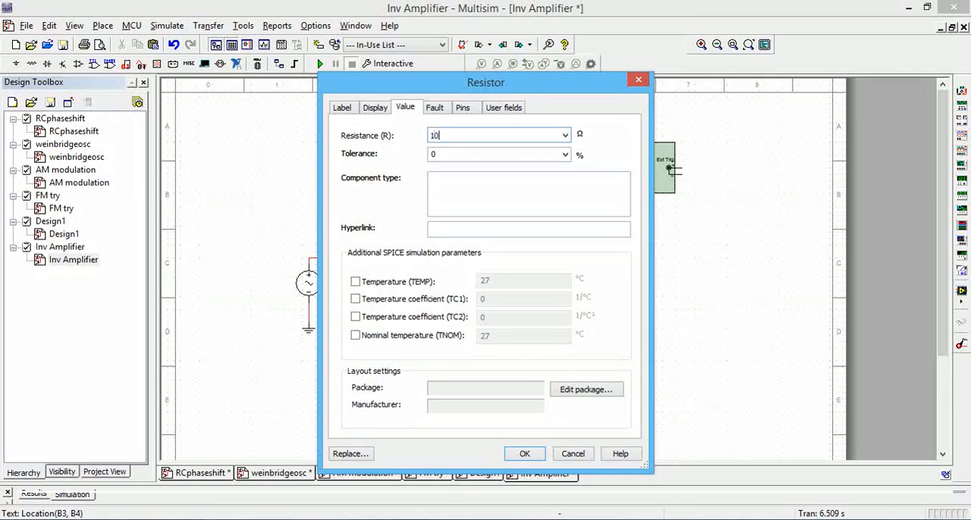
left_click(522, 453)
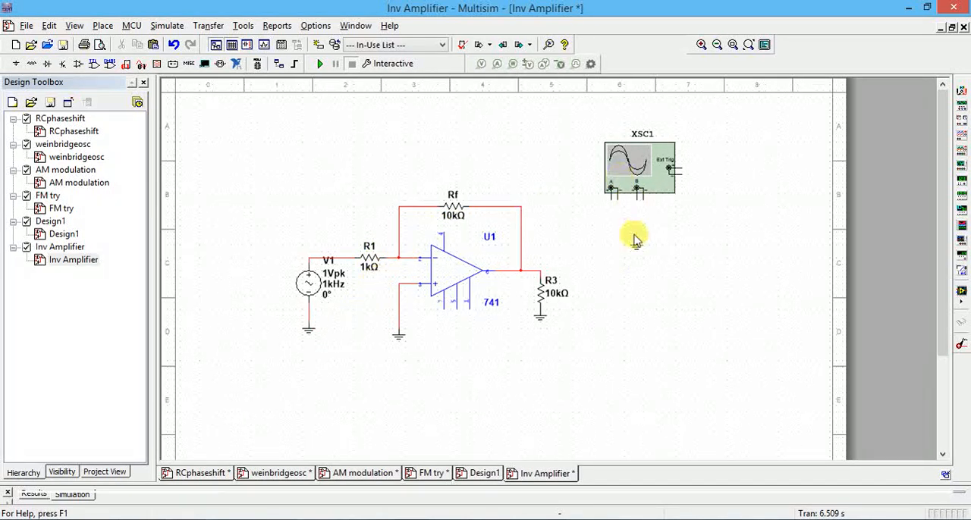
Wire oscilloscope XSC1's channel A positive terminal to V1's positive node and channel B's positive terminal to the amplifier output at R3.
left_click(612, 201)
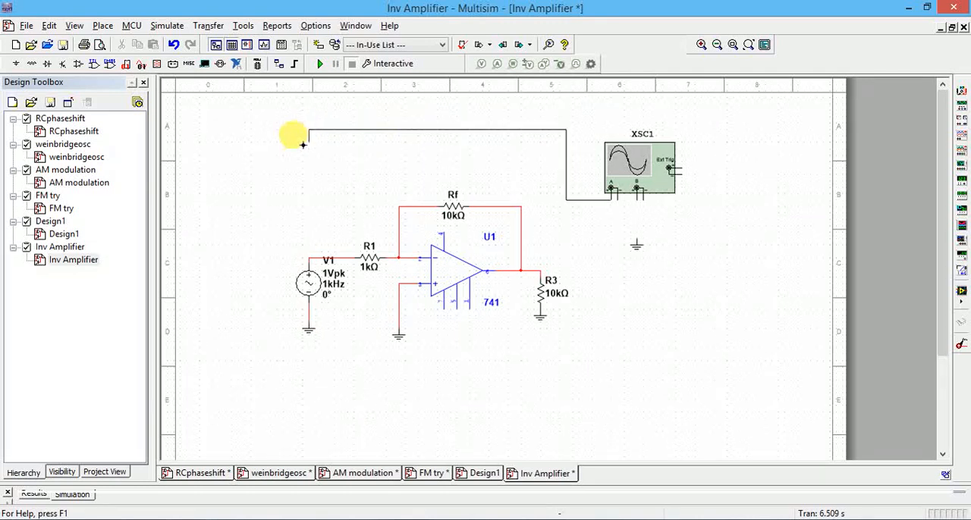
left_click(309, 260)
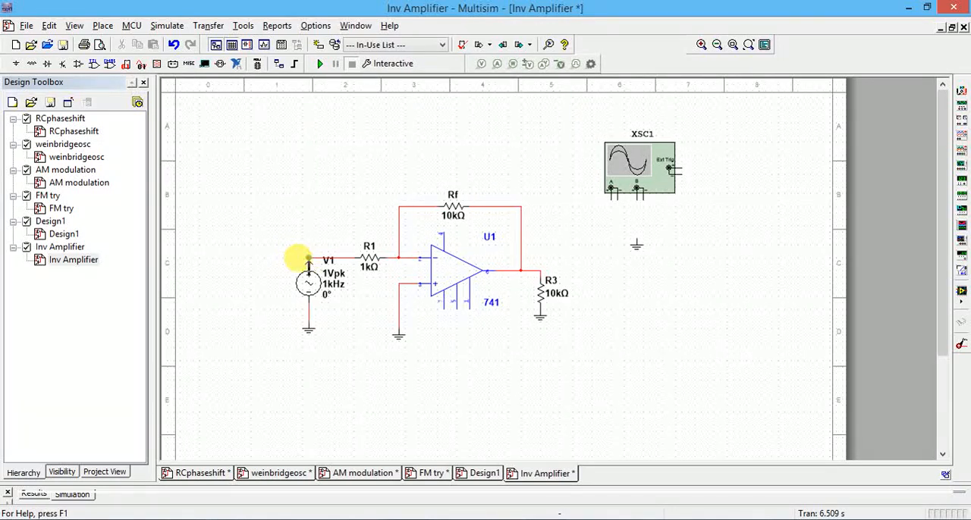
left_click(636, 196)
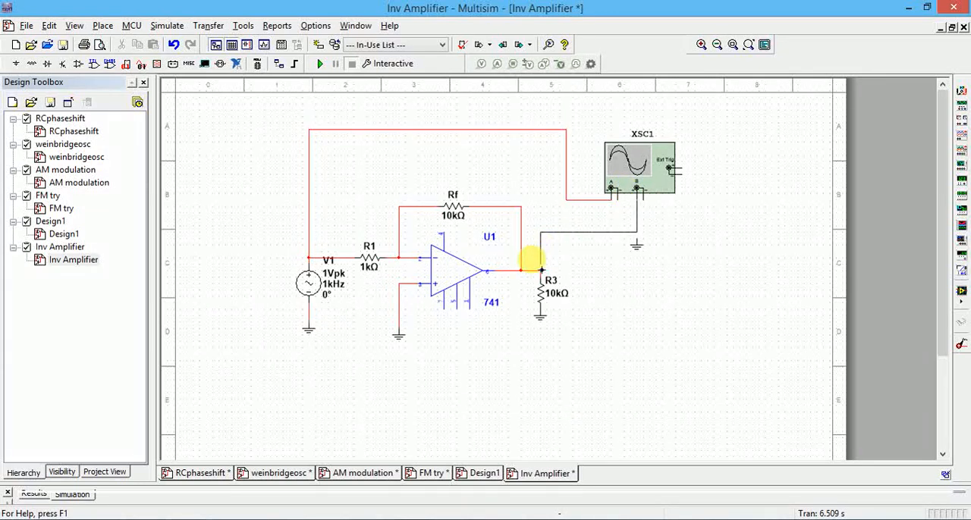
left_click(539, 271)
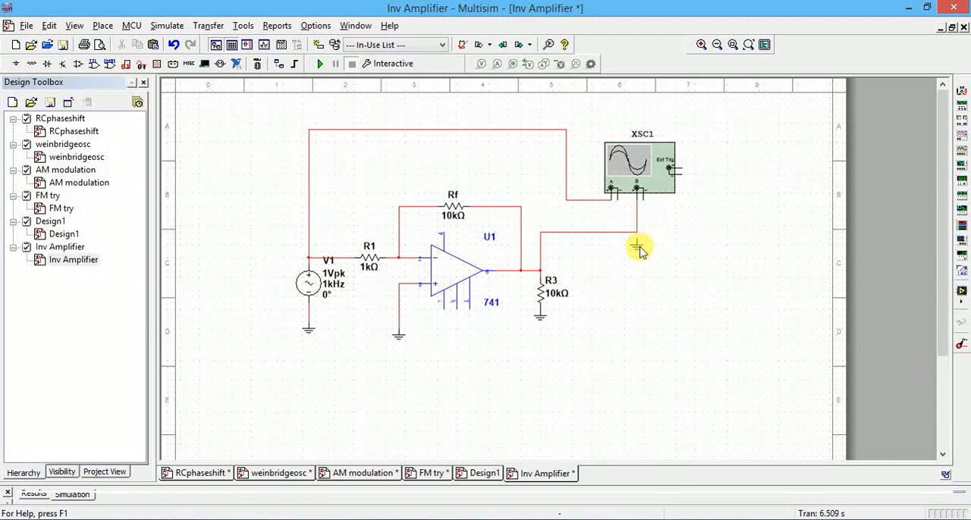
Move the unconnected ground below the oscilloscope clear of the channel B wire and connect both channels' negative terminals to it.
left_click_drag(636, 251, 694, 221)
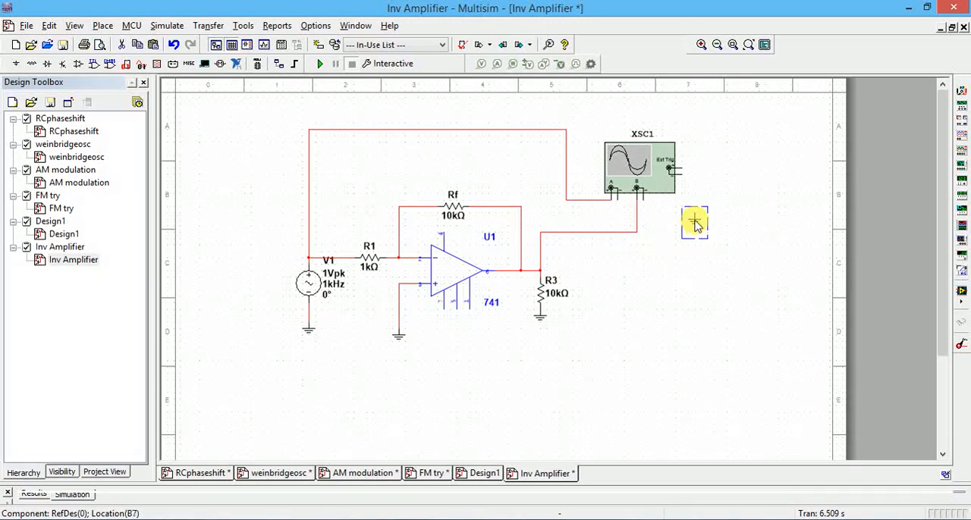
left_click(615, 193)
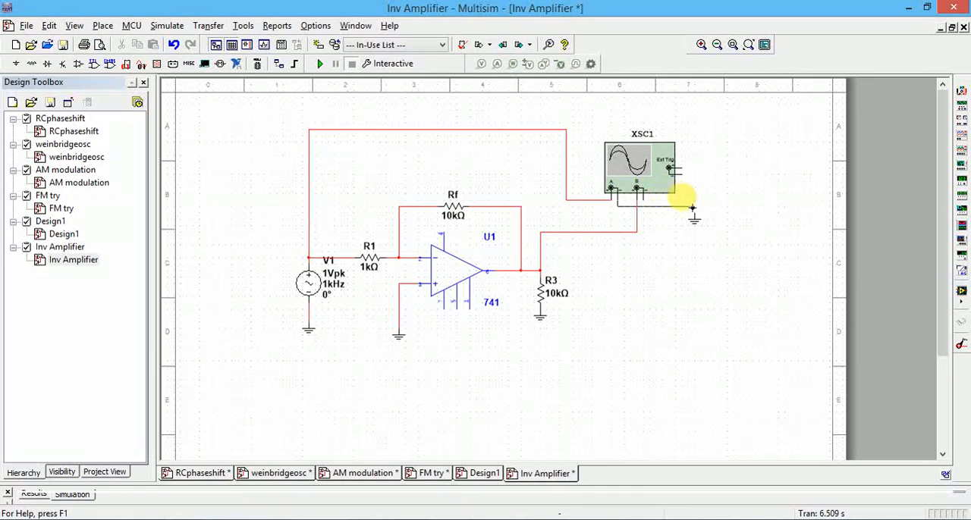
left_click(693, 212)
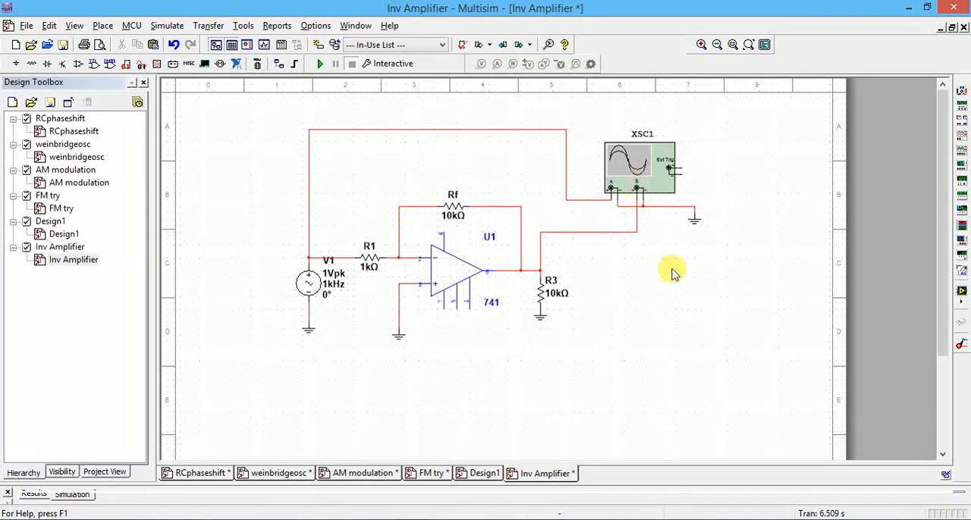
Change the segment color of the wire from V1 to oscilloscope channel A to blue.
left_click(538, 129)
right_click(539, 129)
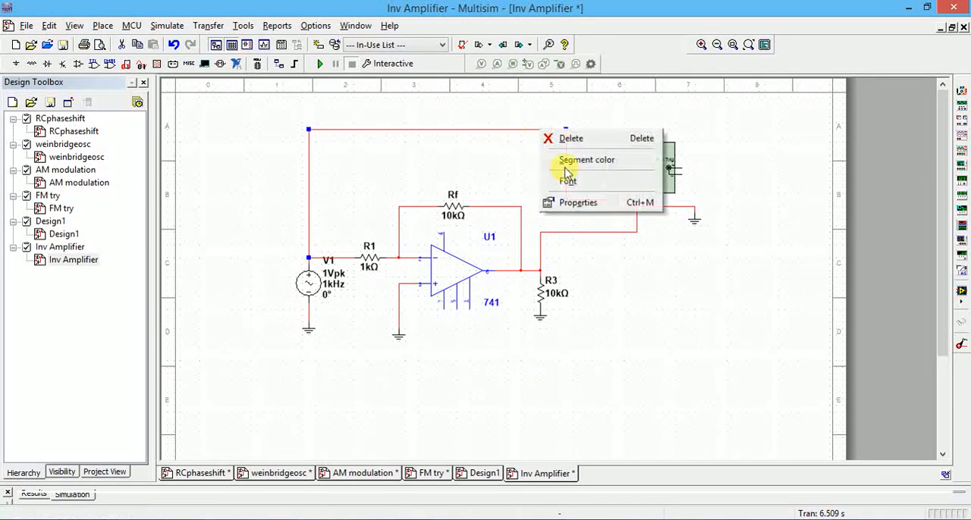
left_click(566, 158)
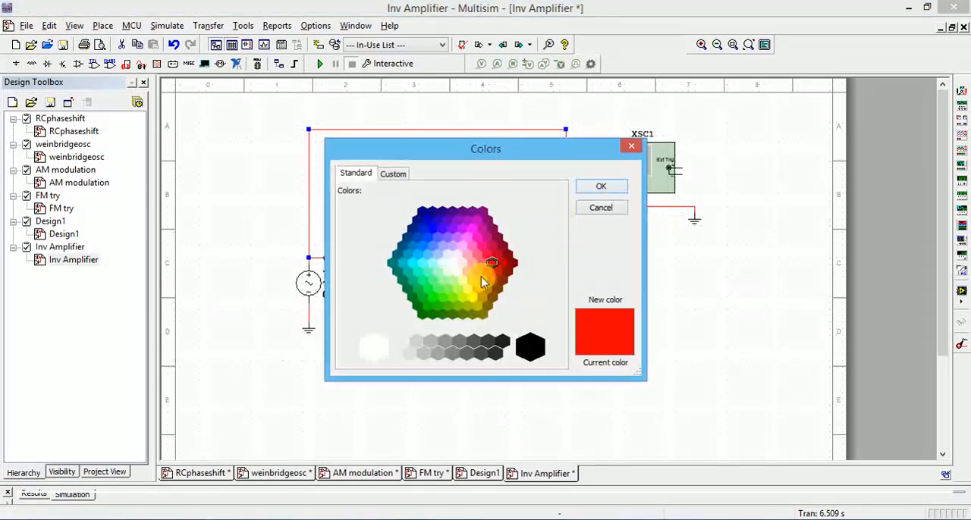
left_click(431, 228)
left_click(600, 188)
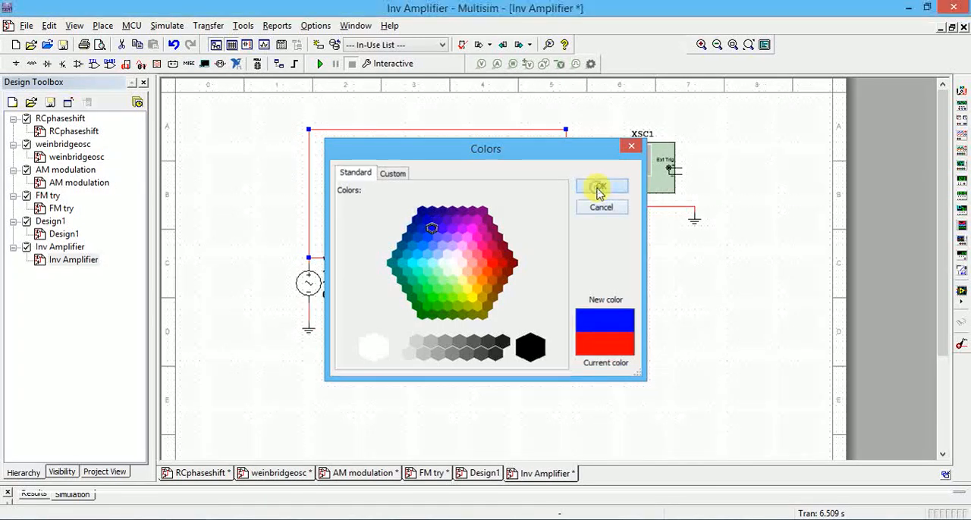
Change the segment color of the wire from the amplifier output to oscilloscope channel B to dark green.
left_click(607, 231)
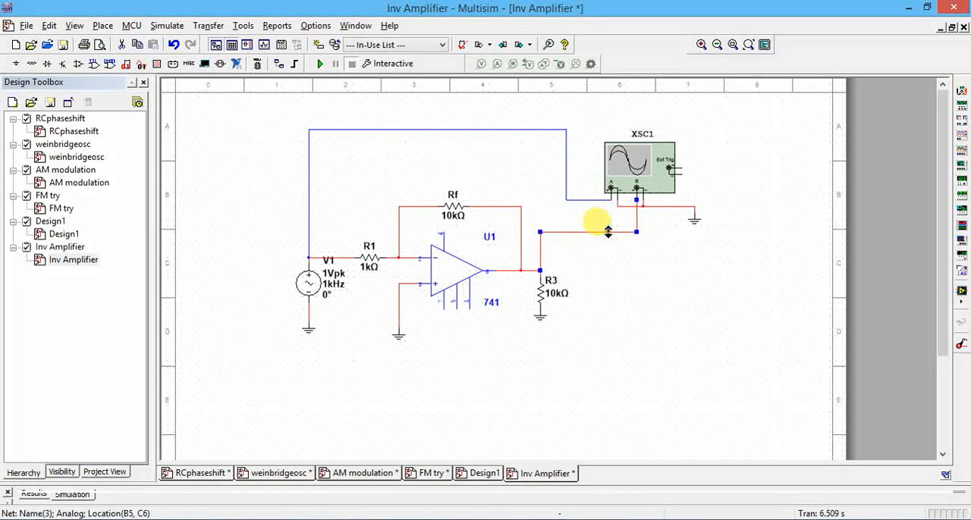
right_click(607, 231)
left_click(642, 265)
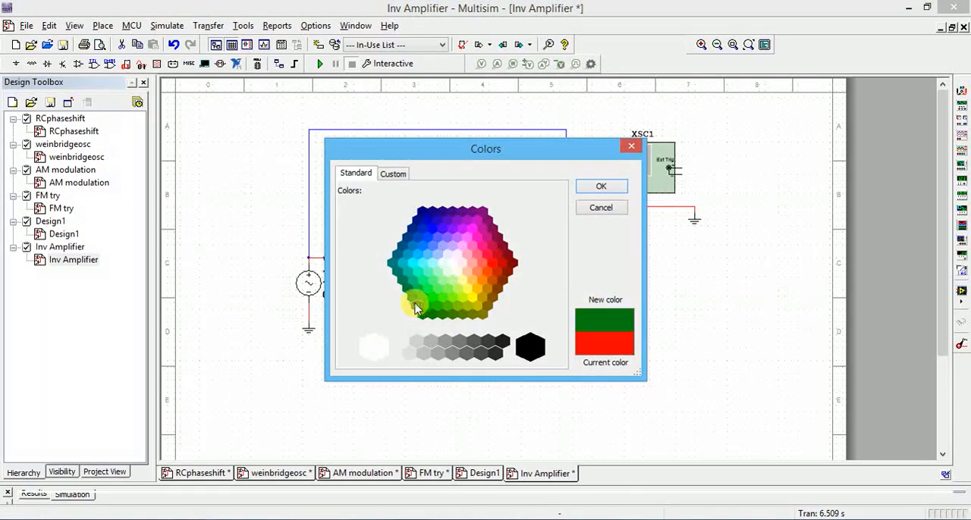
left_click(592, 186)
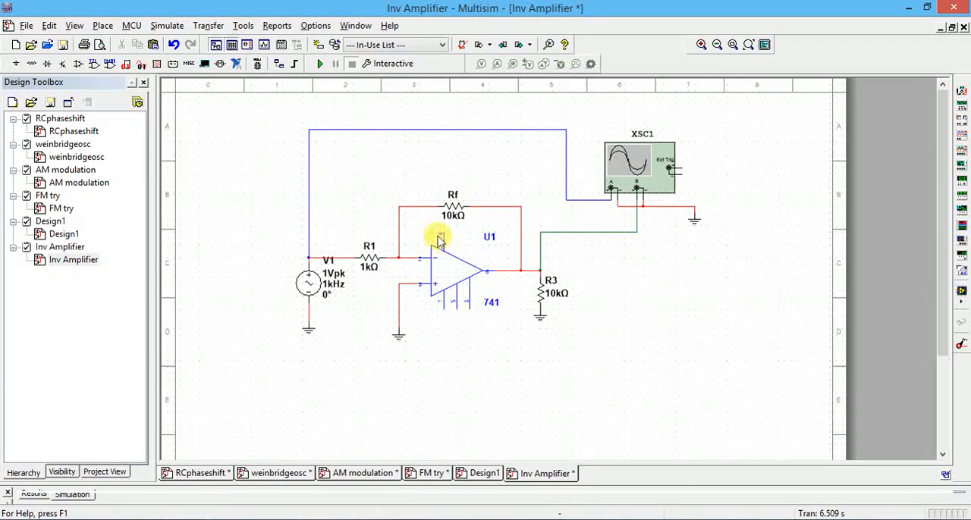
Place a VCC source from the Sources group's POWER_SOURCES family on the op-amp's upper supply pin 4.
left_click(102, 25)
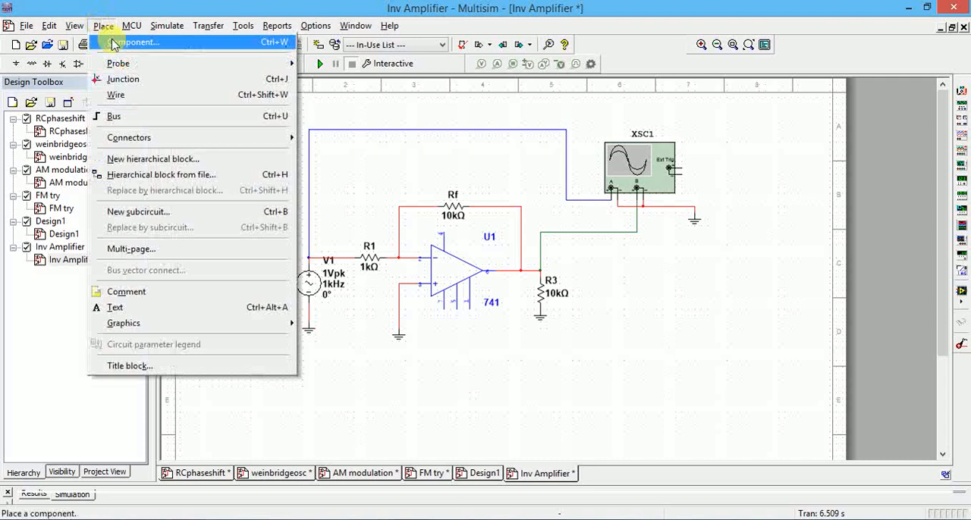
left_click(112, 44)
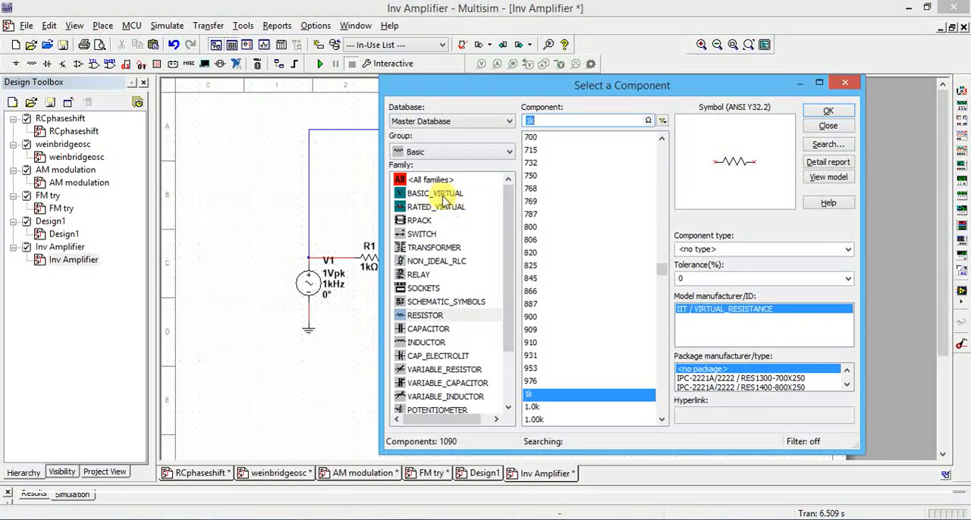
left_click(455, 155)
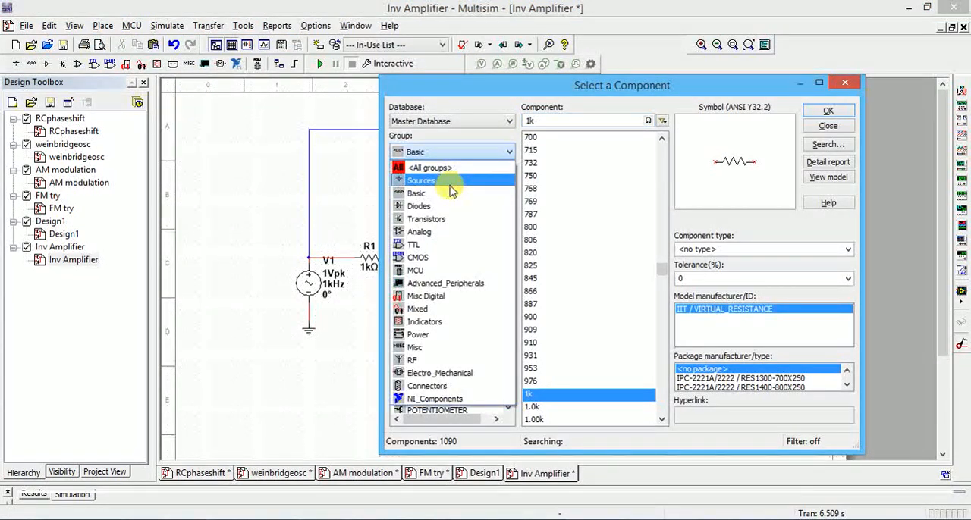
left_click(452, 182)
left_click(441, 194)
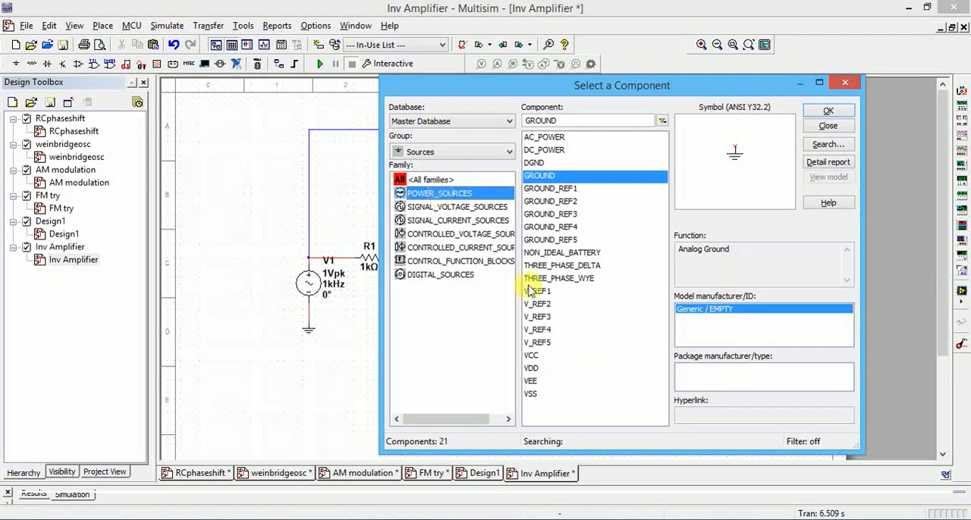
left_click(533, 356)
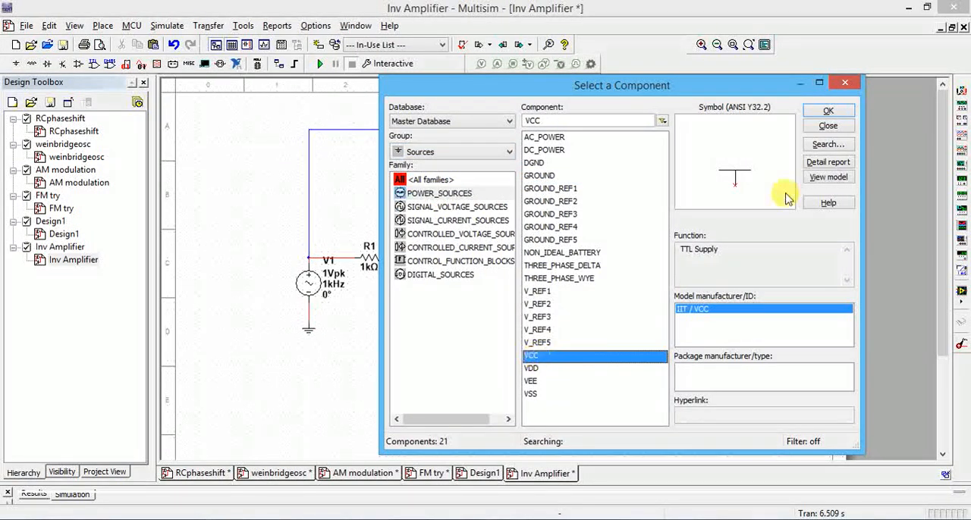
left_click(827, 113)
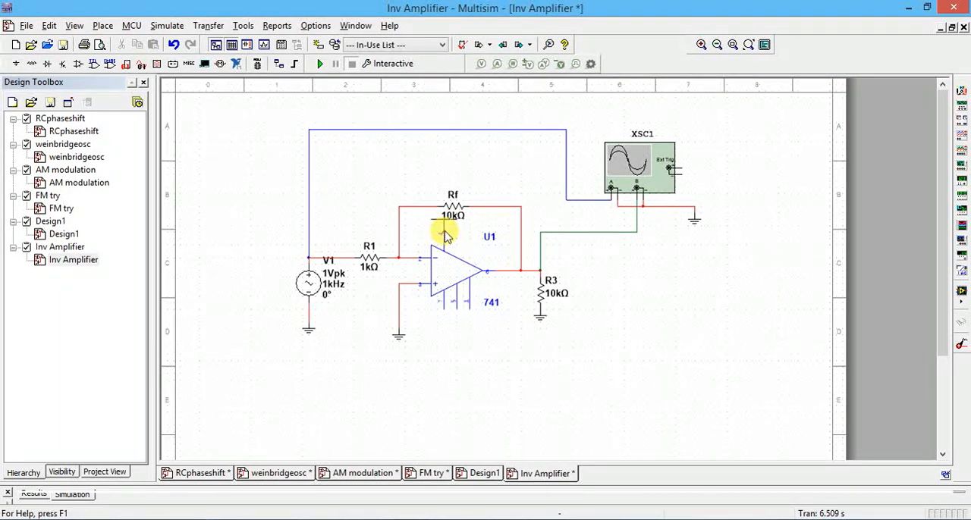
left_click(445, 235)
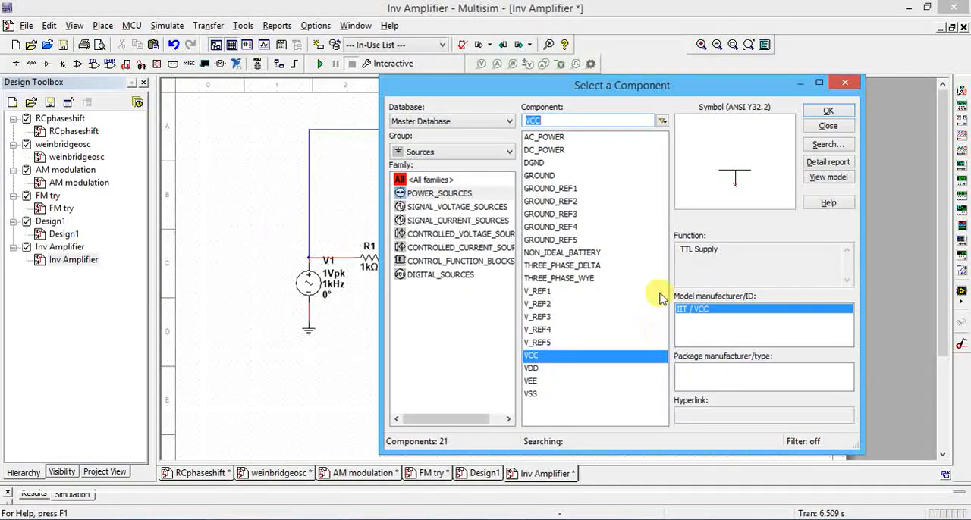
Place a VEE source from the POWER_SOURCES family on the schematic for the op-amp's remaining supply connection.
left_click(530, 369)
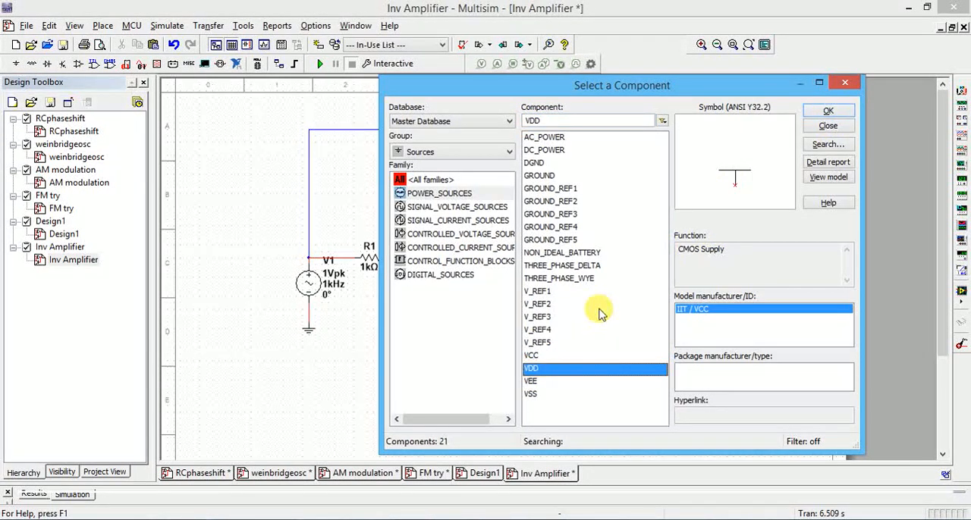
left_click(531, 382)
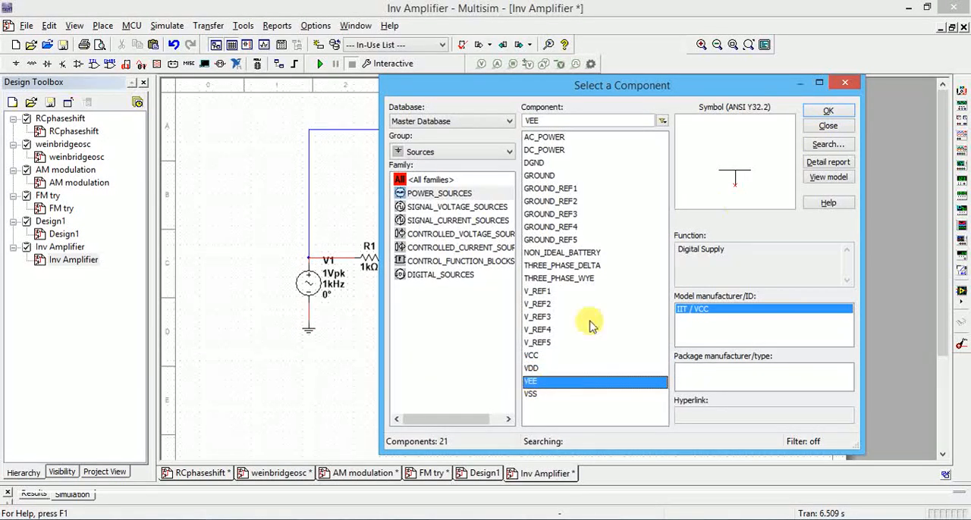
left_click(834, 112)
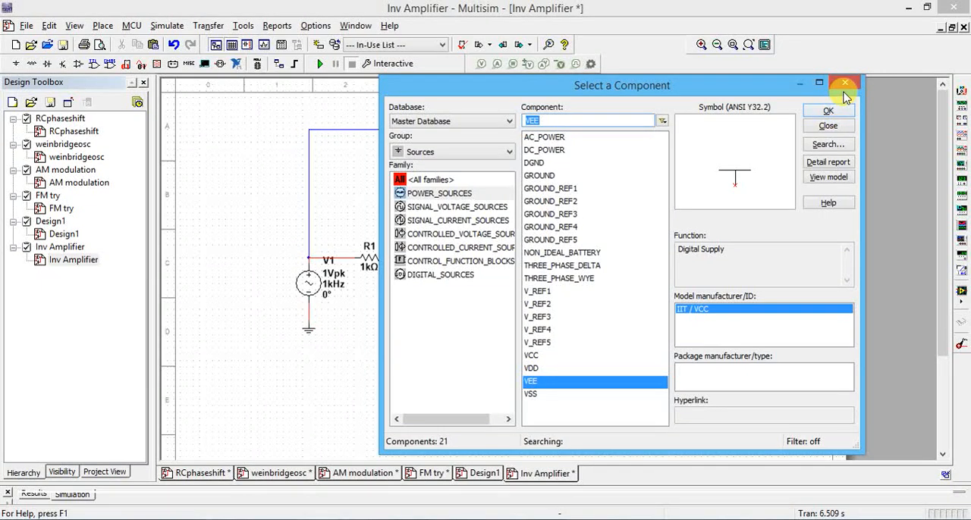
Check the 741's supply pin connections in the 06-Inv_noninv_amp PDF in Chrome, and return to the Multisim schematic.
left_click(846, 85)
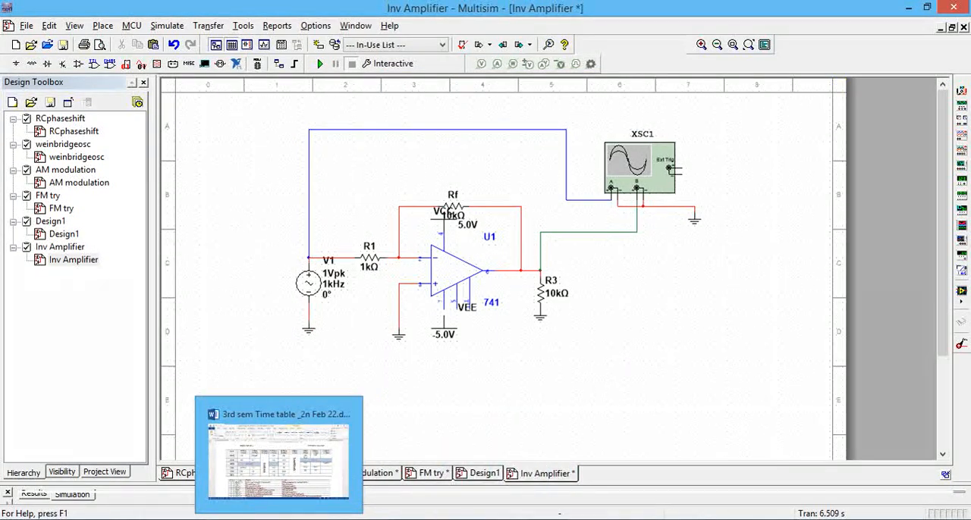
key("alt+Tab")
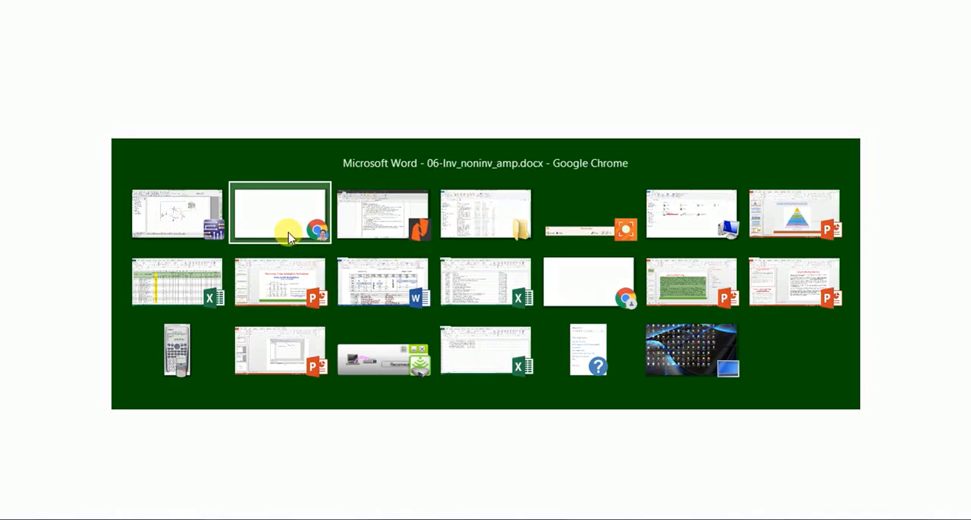
left_click(288, 235)
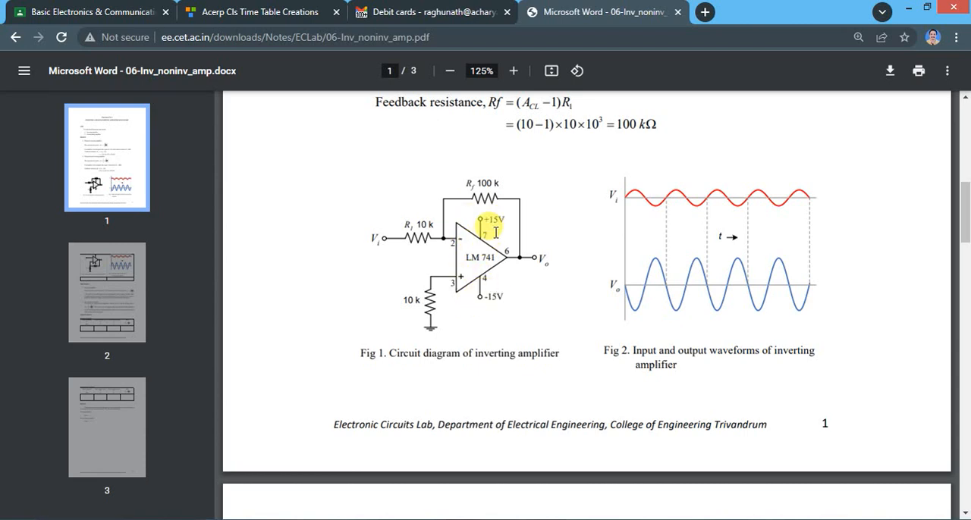
key("alt+Tab")
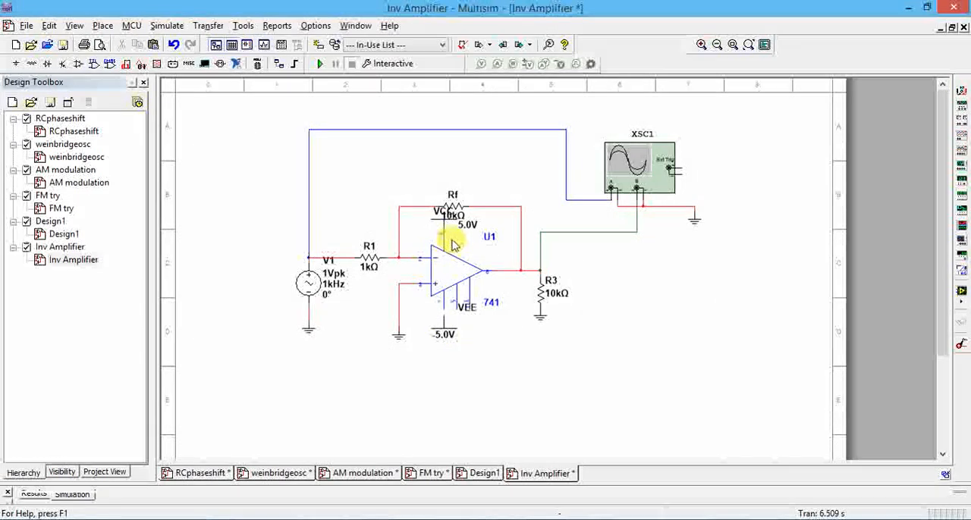
Move VEE off to the area above R1, relocate VCC below the op-amp, and delete the wire joining VCC to pin 4.
left_click(445, 332)
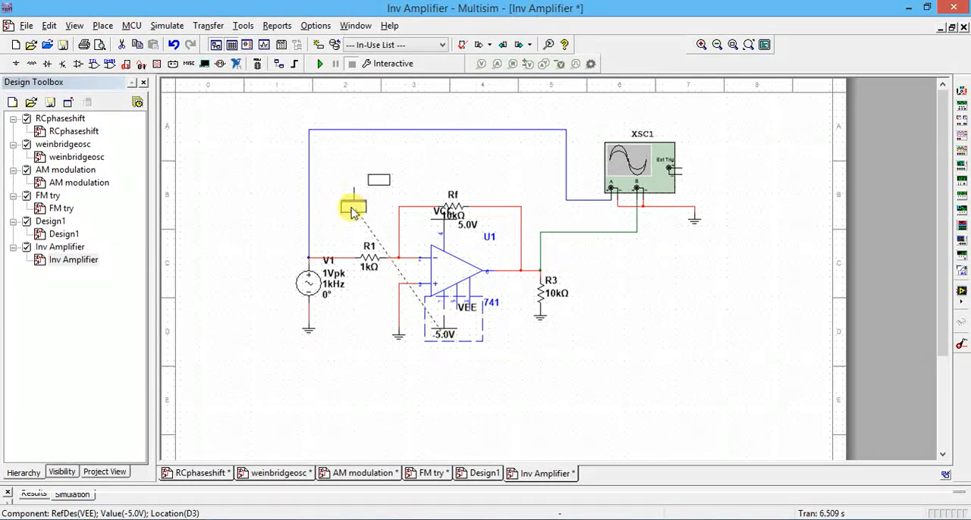
left_click_drag(353, 211, 354, 209)
left_click(446, 226)
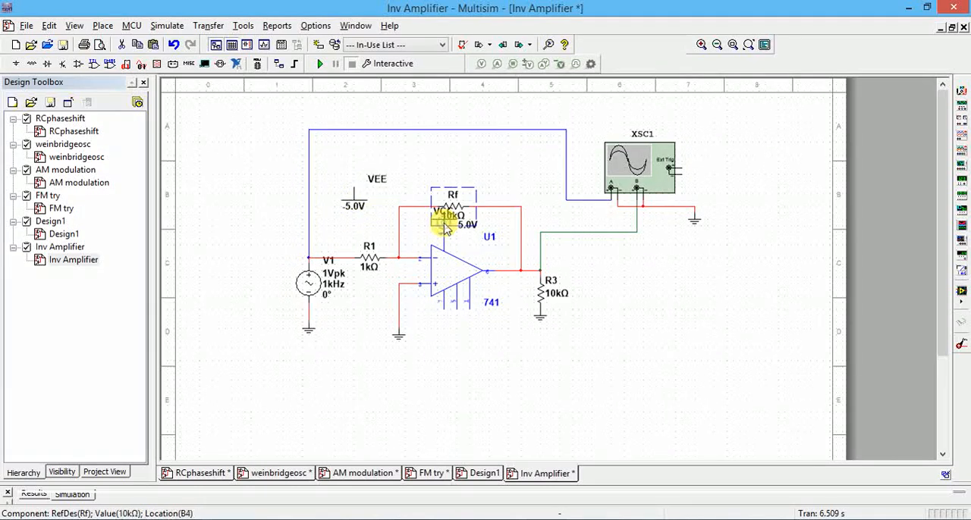
left_click(446, 232)
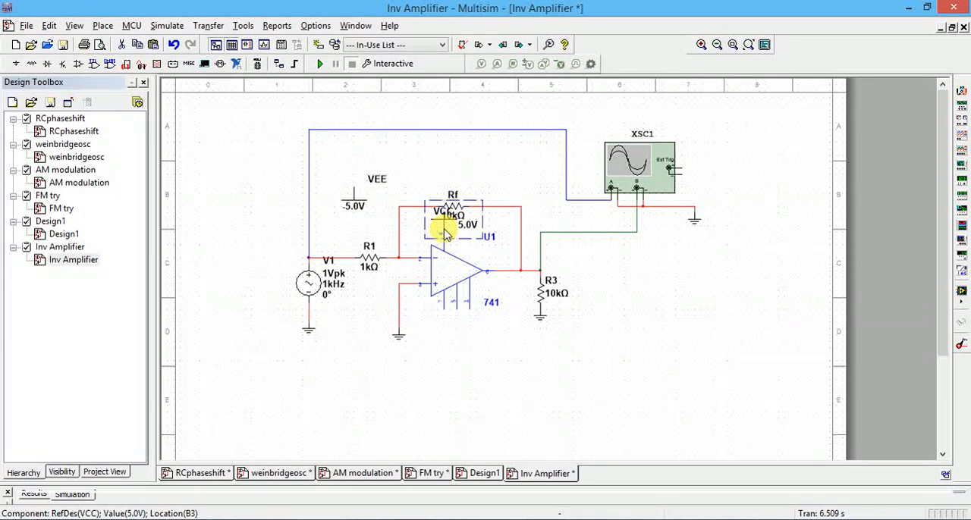
left_click_drag(447, 230, 463, 365)
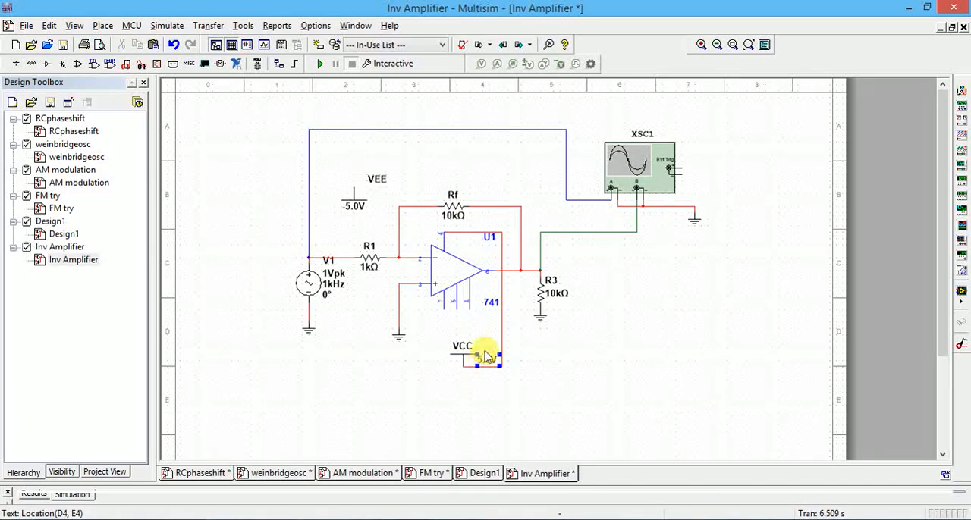
left_click(502, 332)
key("Delete")
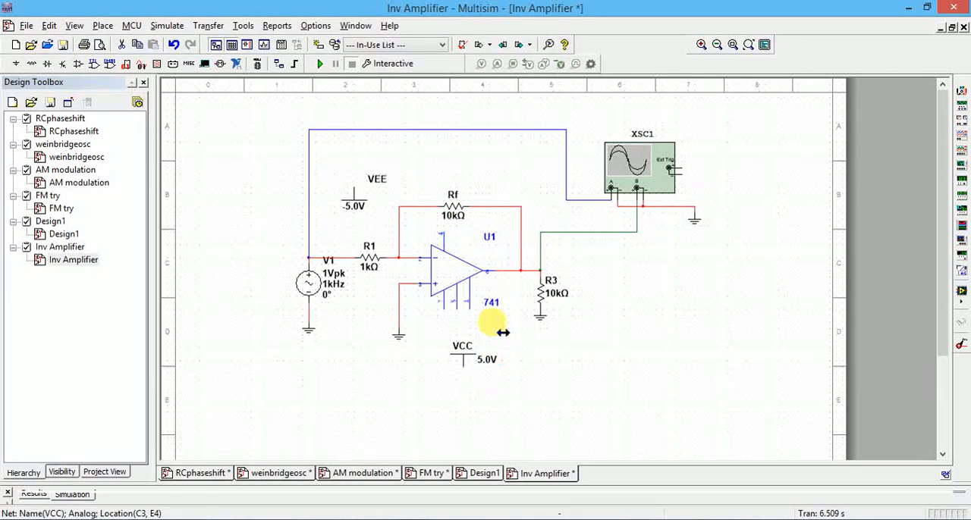
Set the VCC source's voltage to 12 V.
left_click(463, 365)
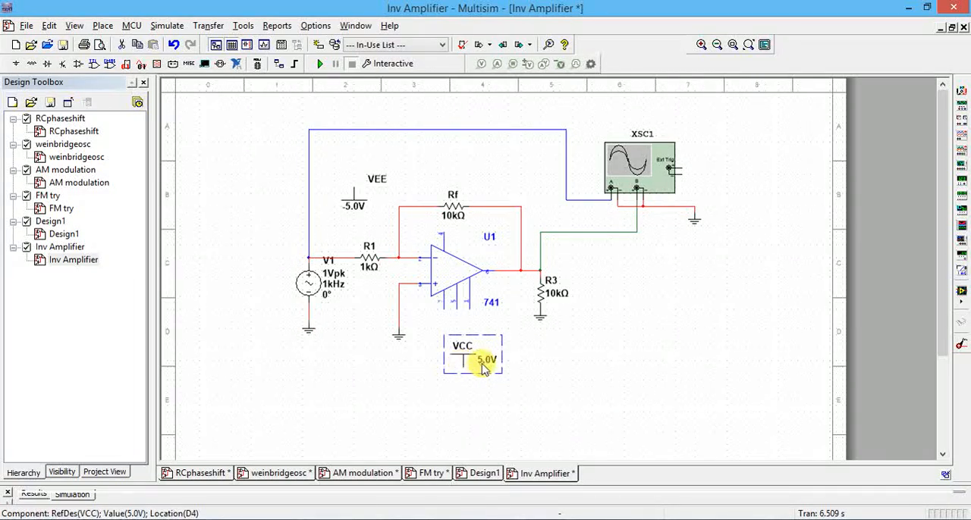
double_click(481, 366)
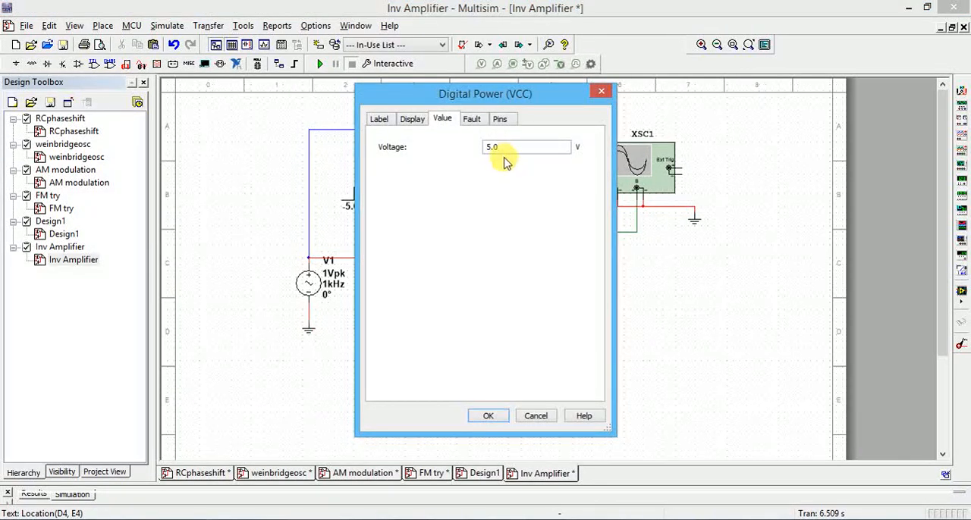
double_click(505, 151)
type("12")
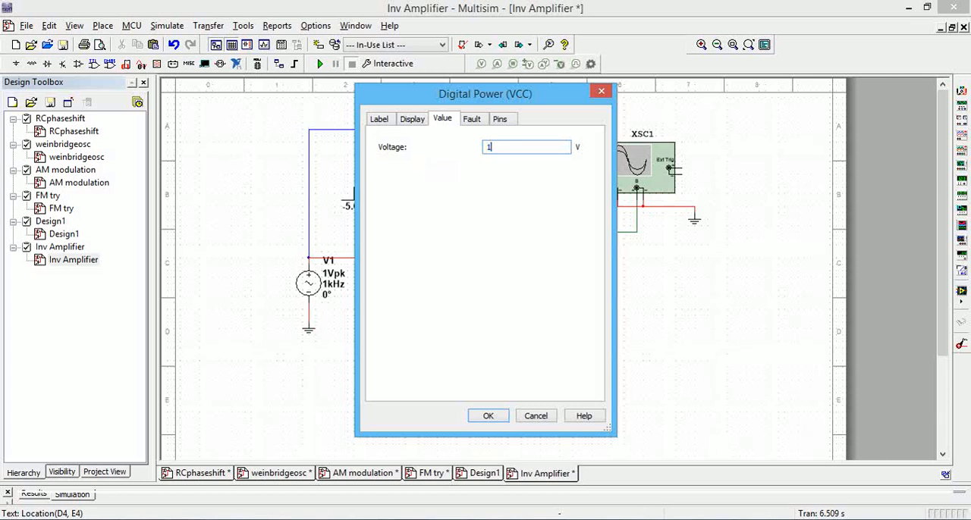
left_click(487, 417)
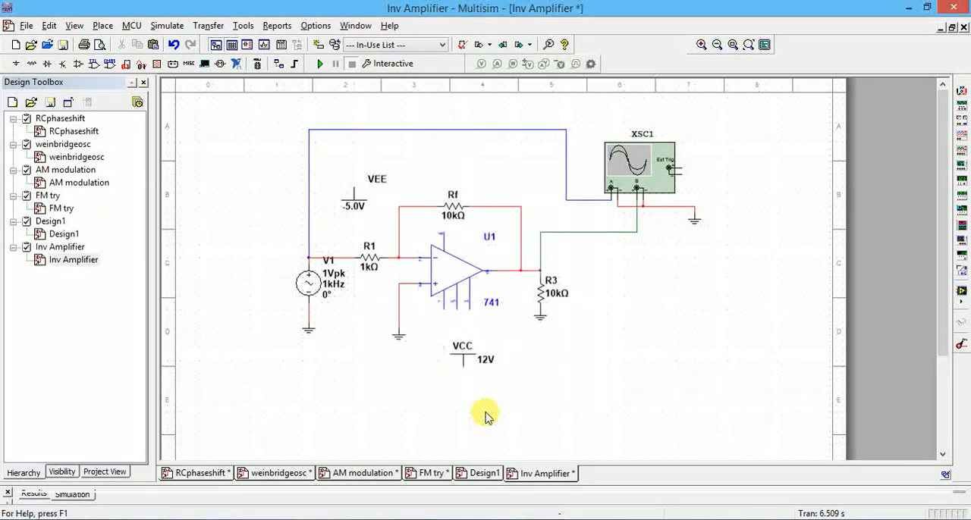
Rotate VCC by 180 degrees, position it under the op-amp's lower supply pin 7, and wire the two together.
left_click(467, 358)
key("ctrl+r")
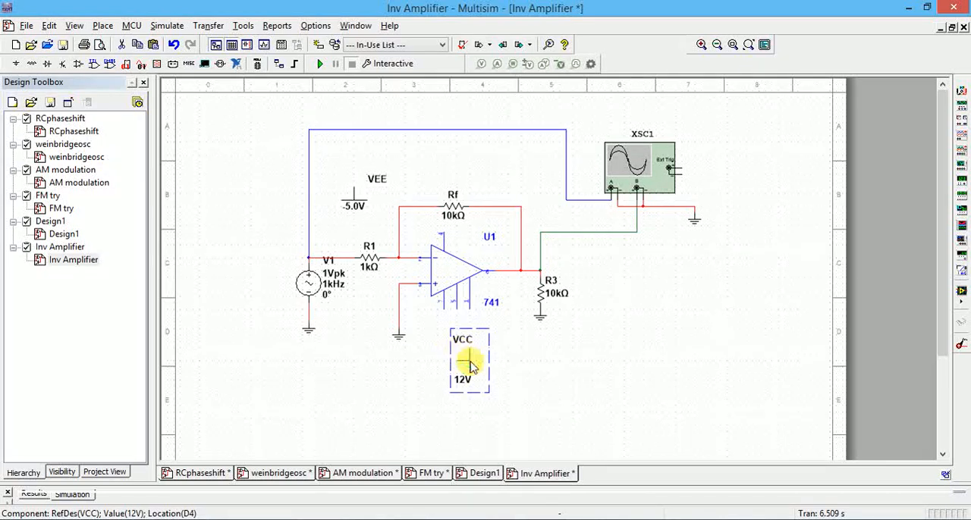
key("ctrl+r")
left_click_drag(465, 367, 445, 338)
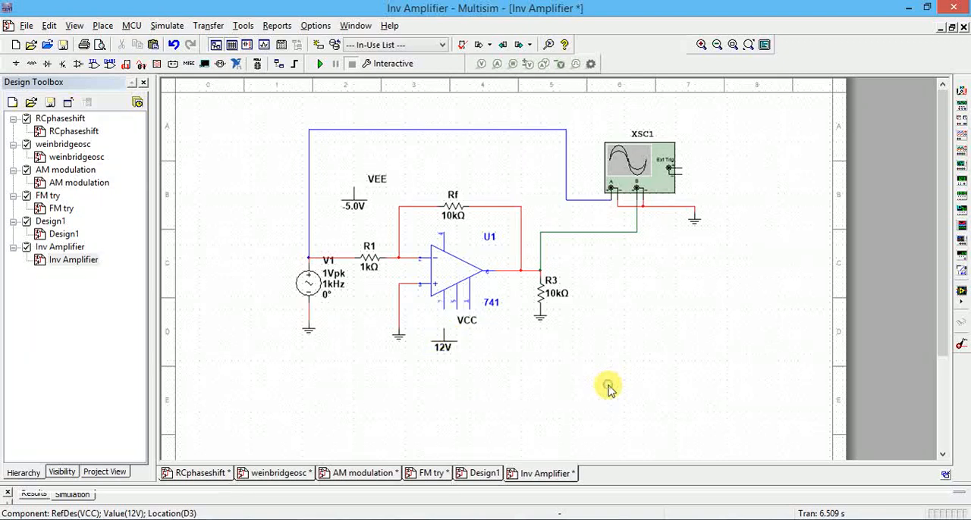
left_click(608, 386)
left_click(441, 309)
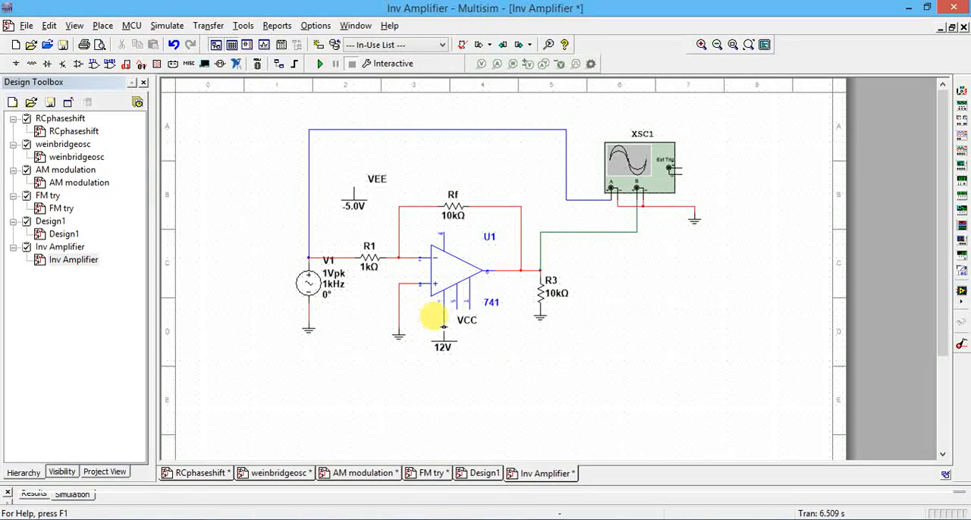
left_click(443, 325)
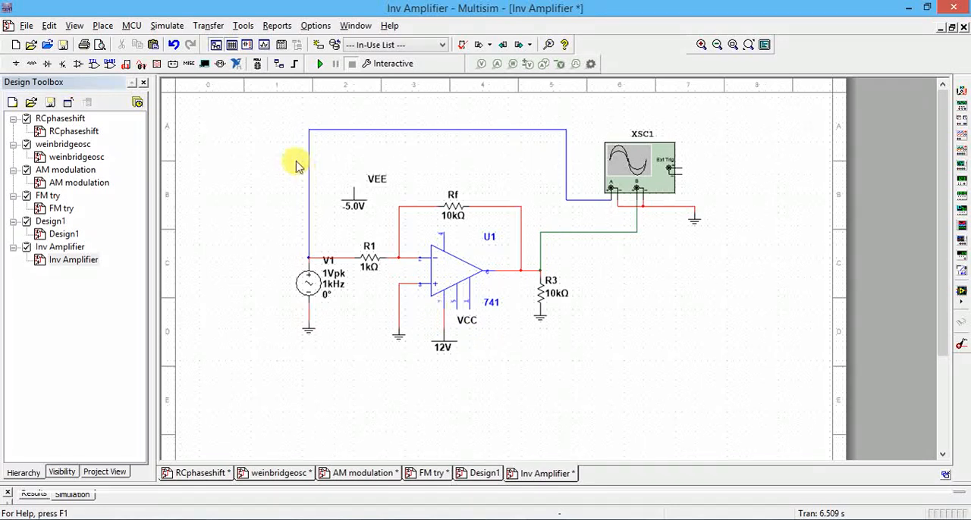
Set the VEE source's voltage to -12 V.
double_click(351, 209)
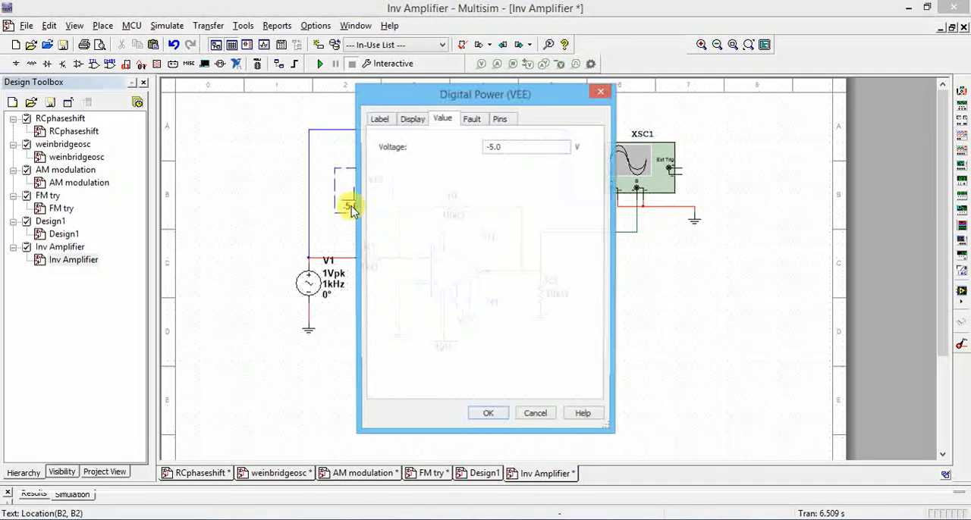
left_click_drag(503, 149, 466, 166)
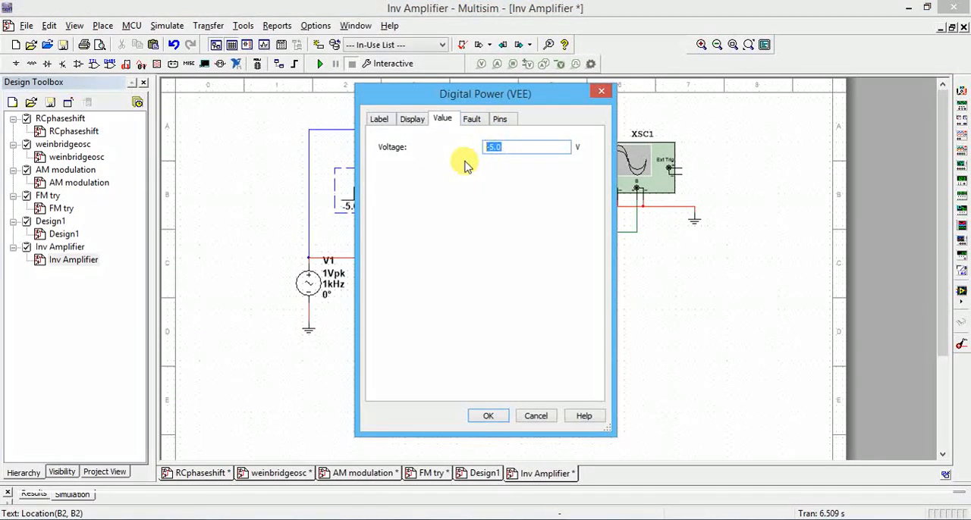
type("-12")
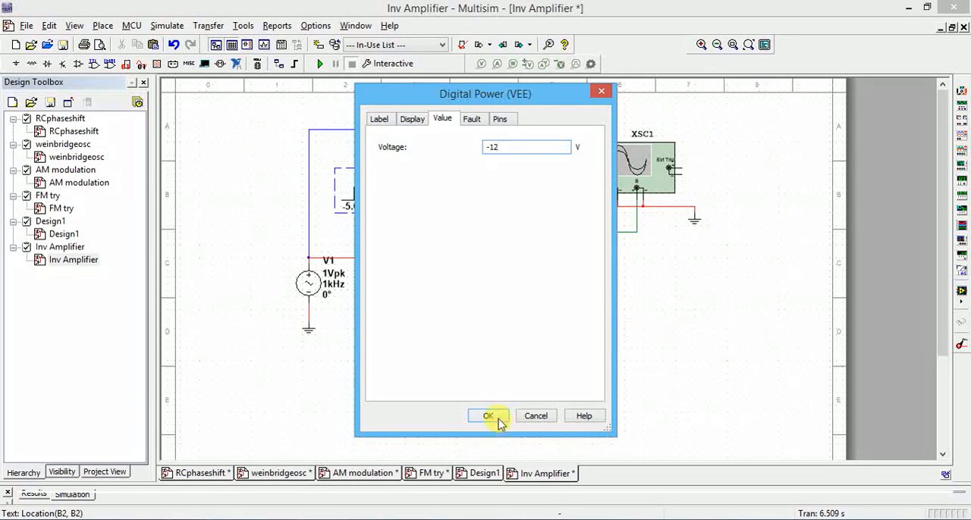
left_click(497, 421)
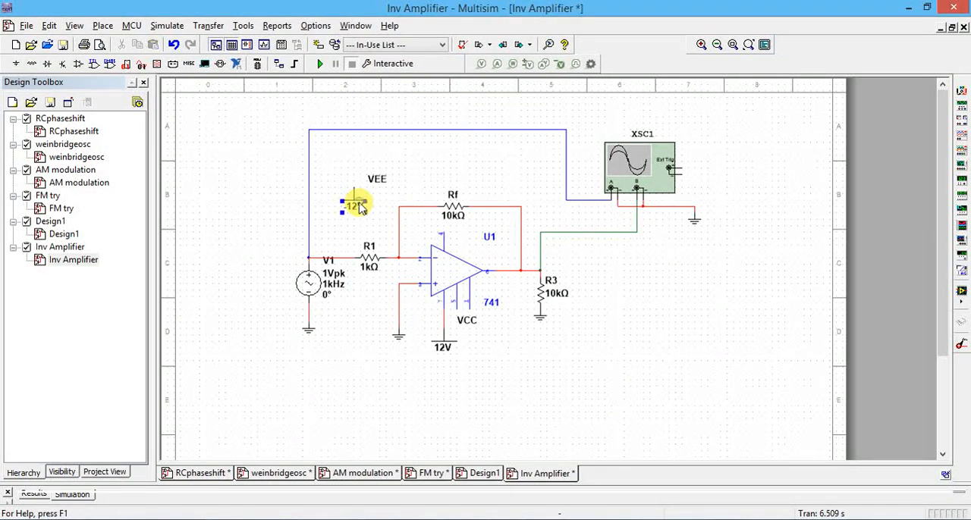
Rotate VEE by 180 degrees and attach it to the op-amp's upper supply pin 4.
left_click(354, 196)
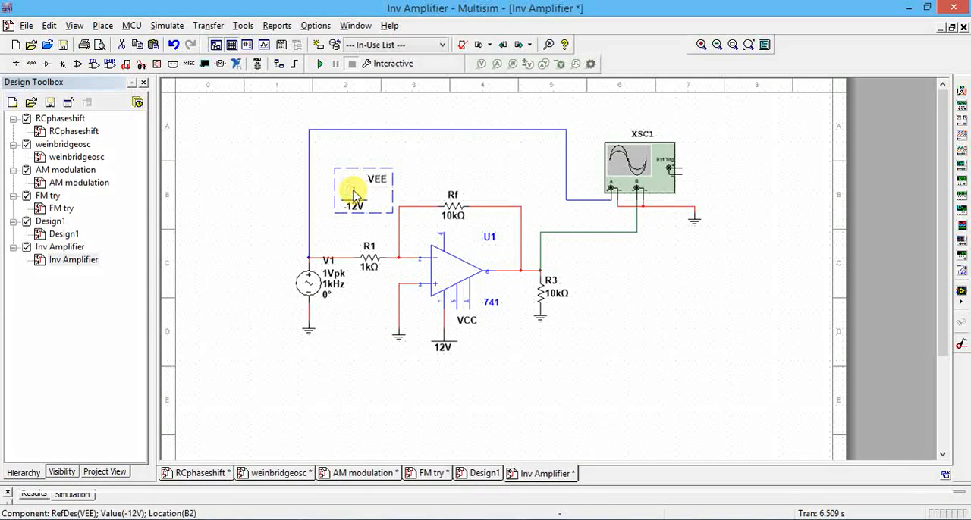
key("ctrl+r")
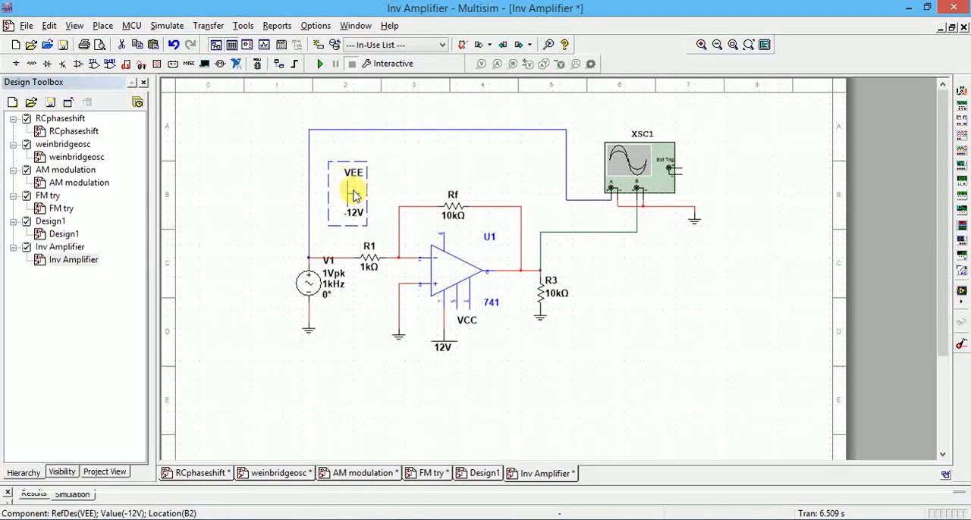
key("ctrl+r")
left_click_drag(354, 196, 446, 230)
left_click(645, 341)
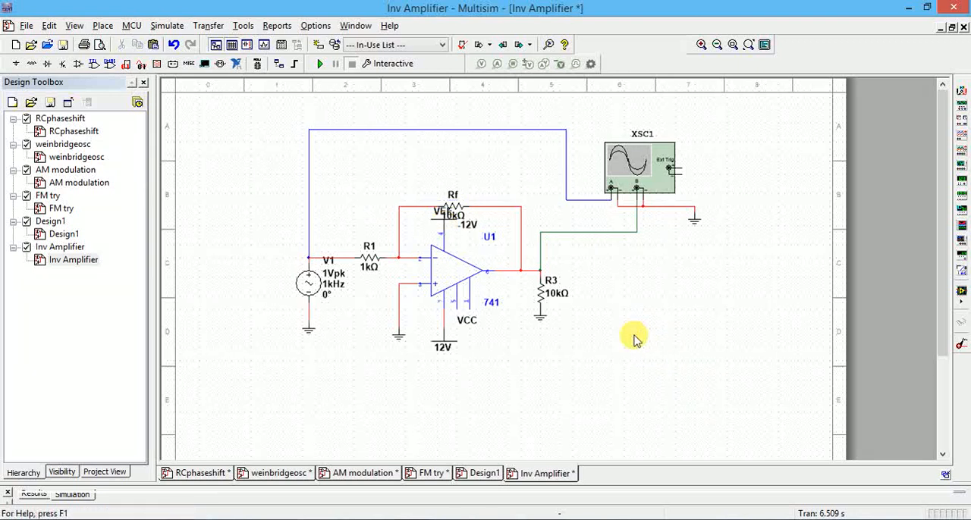
Move feedback resistor Rf upward clear of the VEE symbol, and shift VEE slightly higher above pin 4.
left_click_drag(459, 213, 455, 188)
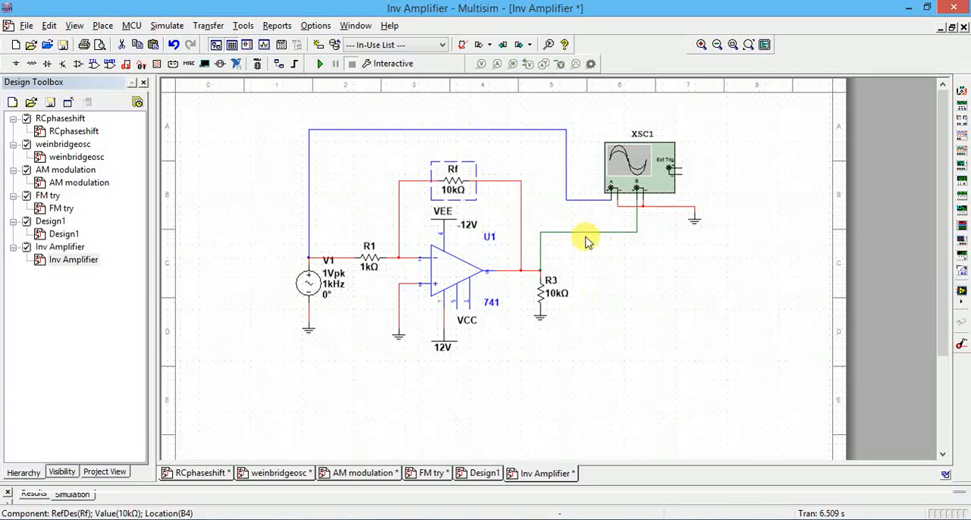
left_click(619, 329)
double_click(440, 216)
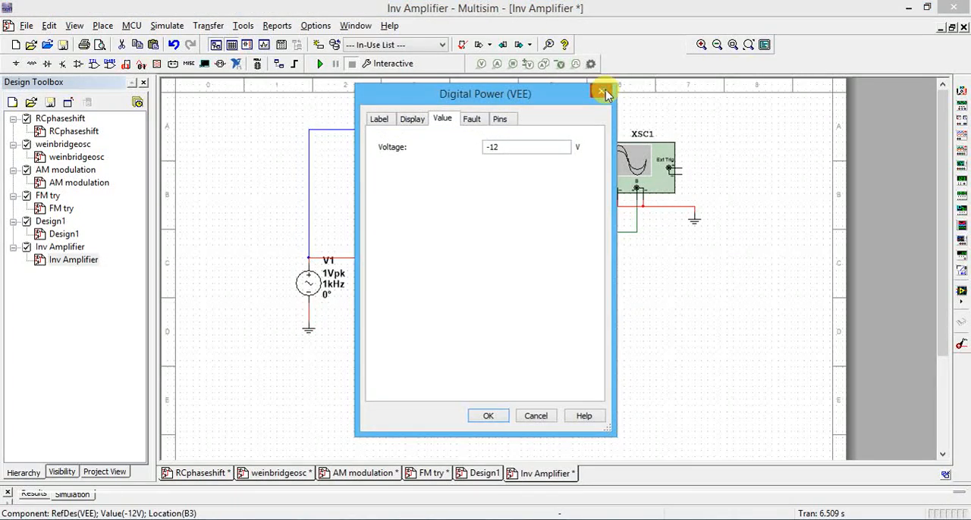
left_click(602, 92)
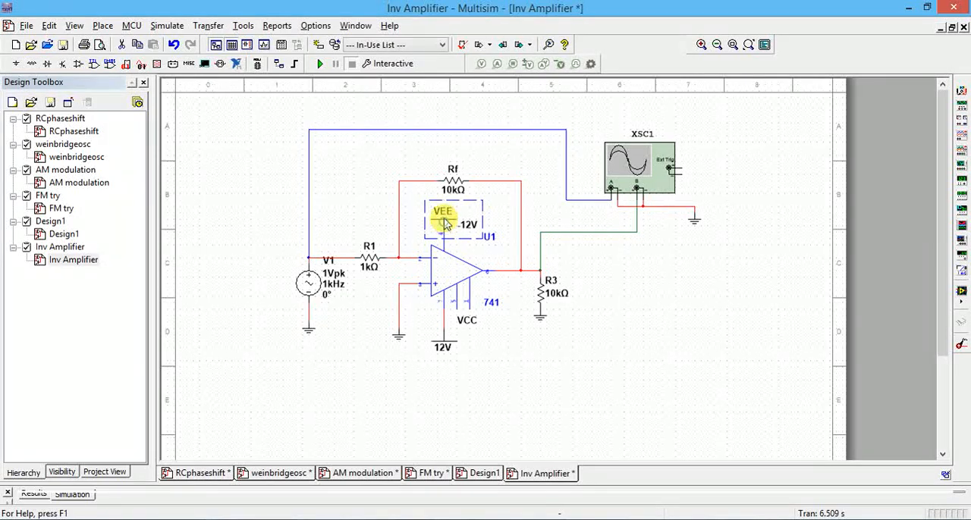
left_click_drag(444, 222, 446, 210)
left_click(677, 347)
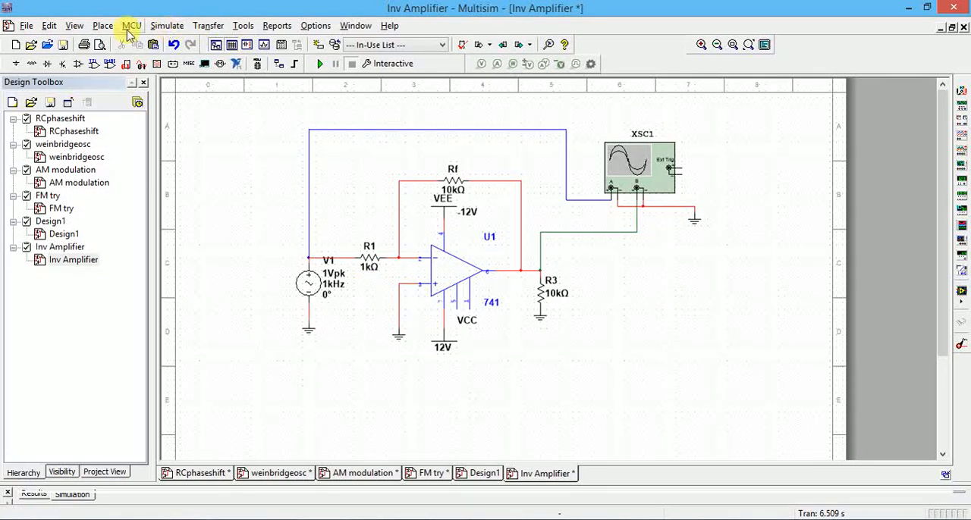
Add the text label "Inverting Amplifier" below the circuit.
left_click(103, 25)
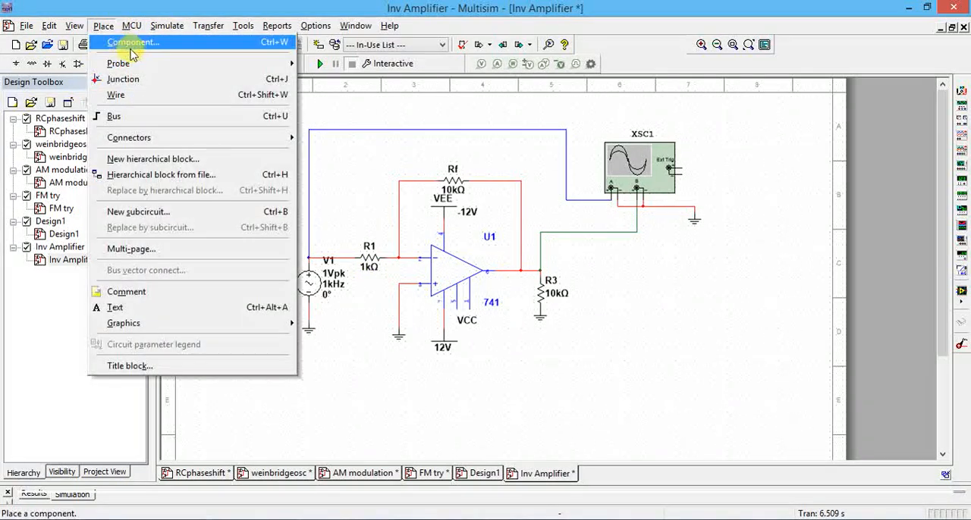
left_click(147, 307)
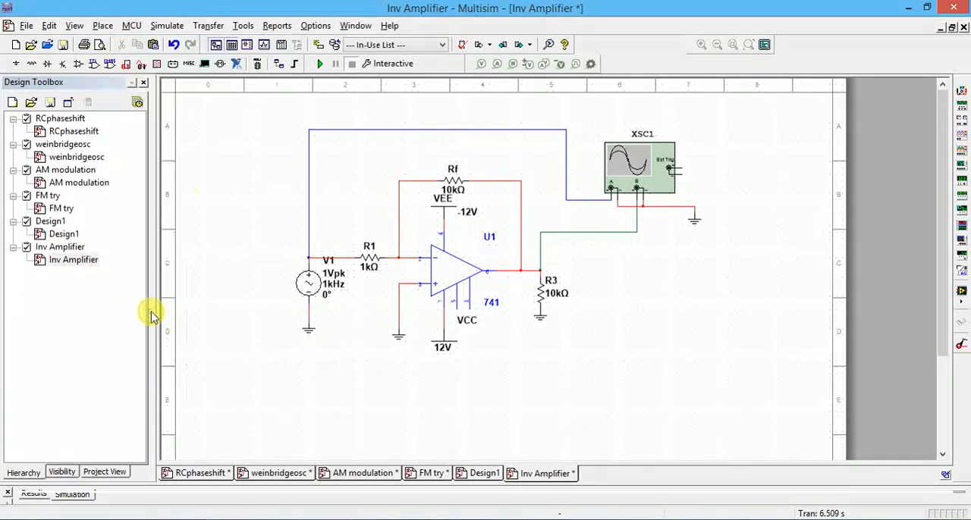
left_click(350, 397)
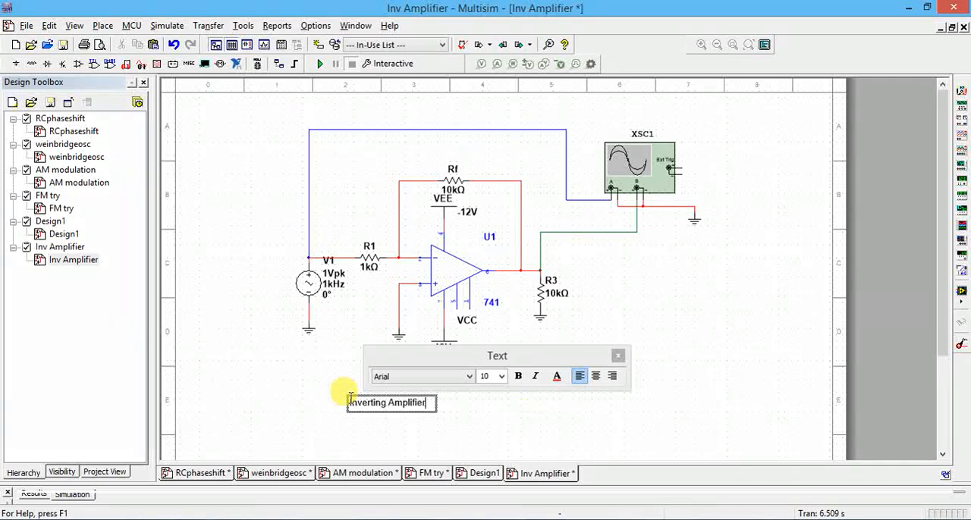
left_click(537, 422)
left_click(643, 381)
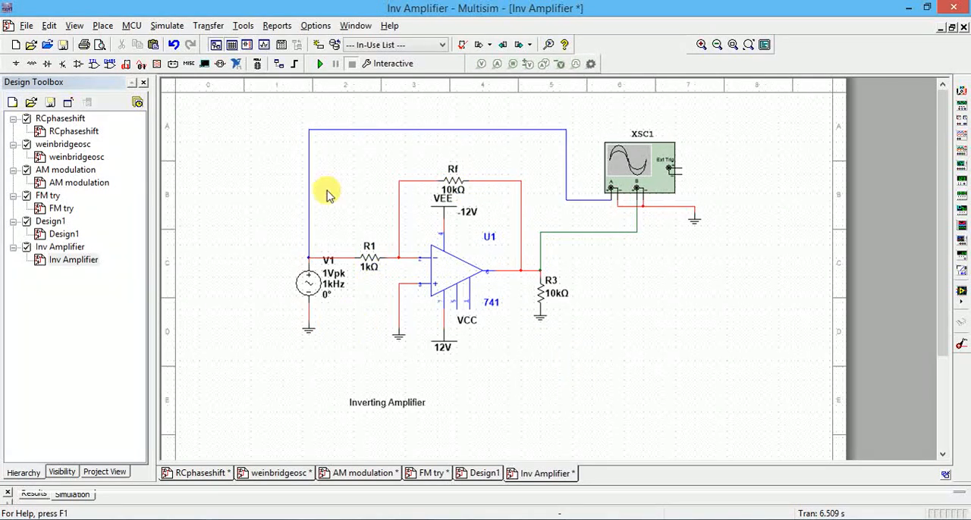
Run the simulation, open oscilloscope XSC1, and set its timebase scale to 2 ms/Div.
left_click(323, 66)
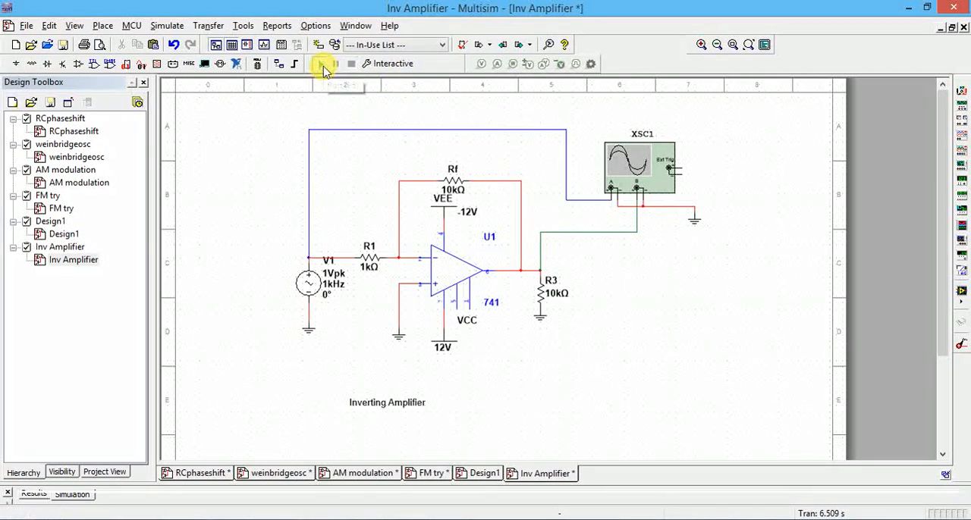
double_click(640, 168)
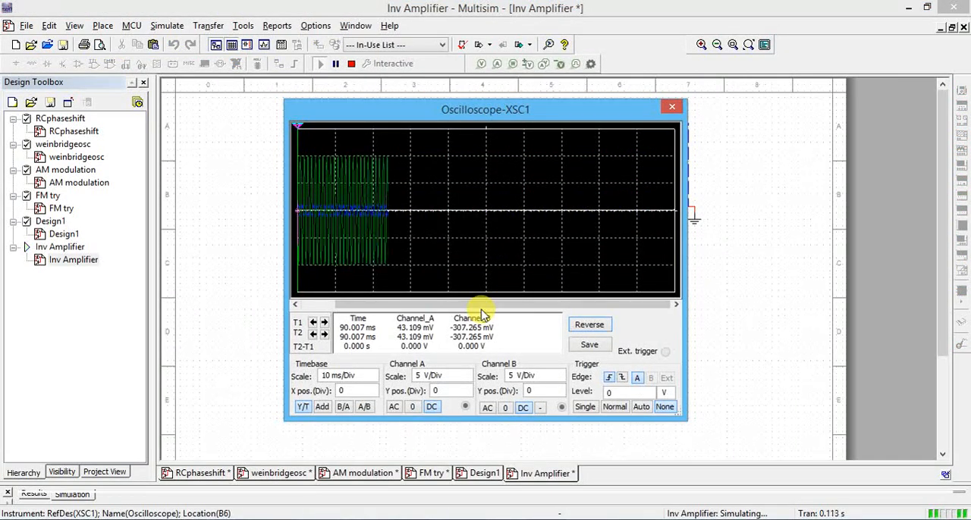
left_click(351, 376)
left_click(372, 380)
left_click(373, 380)
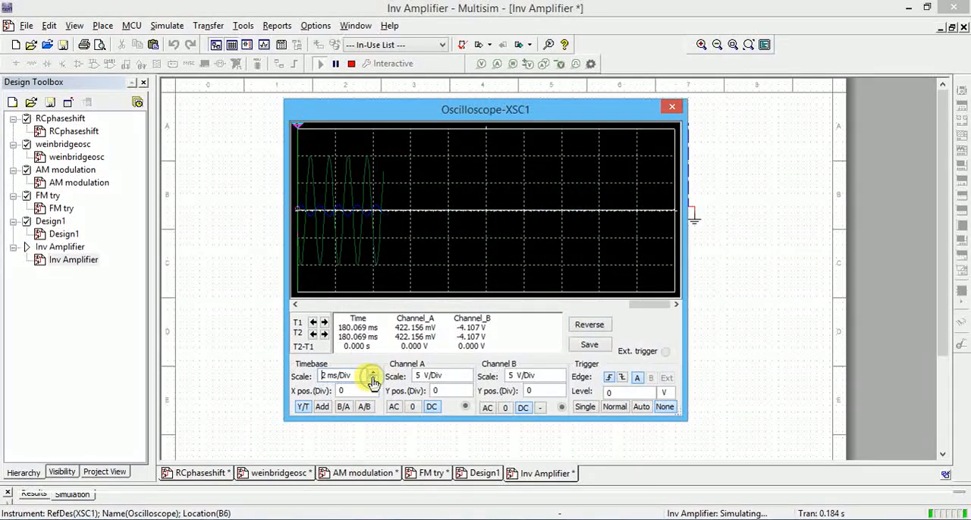
Set the oscilloscope trigger to Single and its timebase scale to 1 ms/Div.
left_click(587, 413)
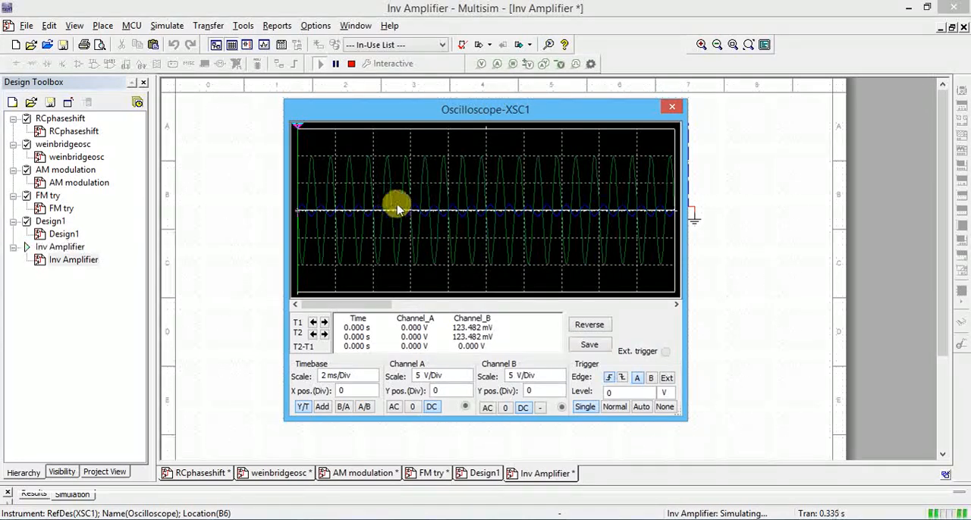
left_click(366, 375)
left_click(373, 380)
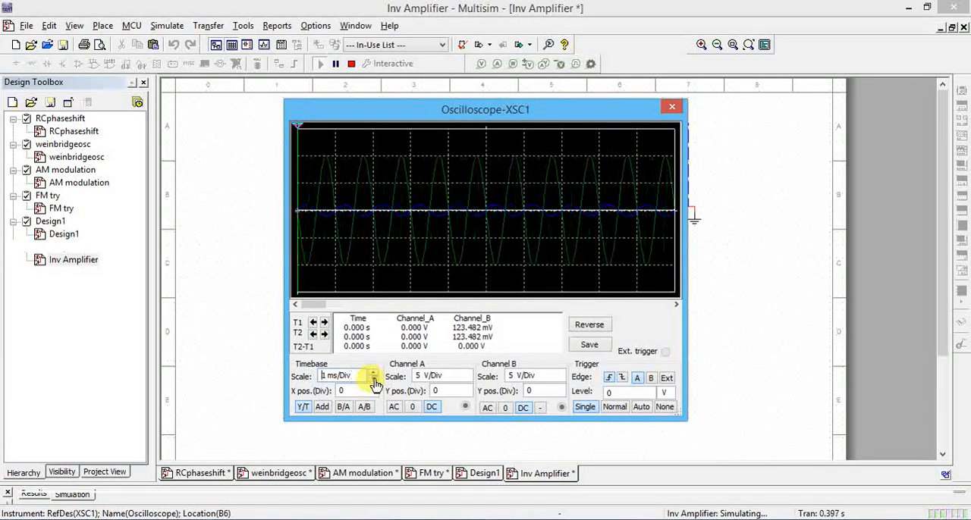
left_click(373, 381)
left_click(373, 373)
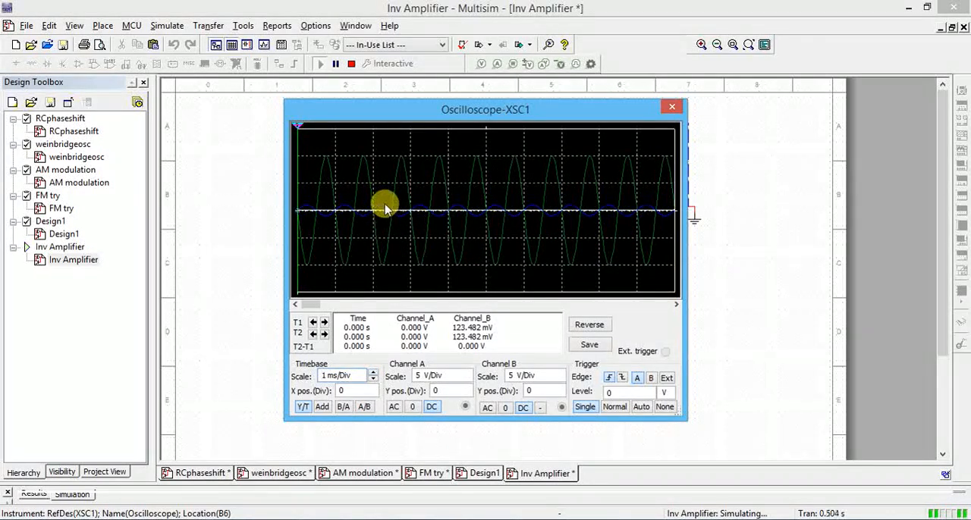
Reverse the oscilloscope display to a white background and set Channel A's scale to 1 V/Div before closing XSC1.
left_click(592, 326)
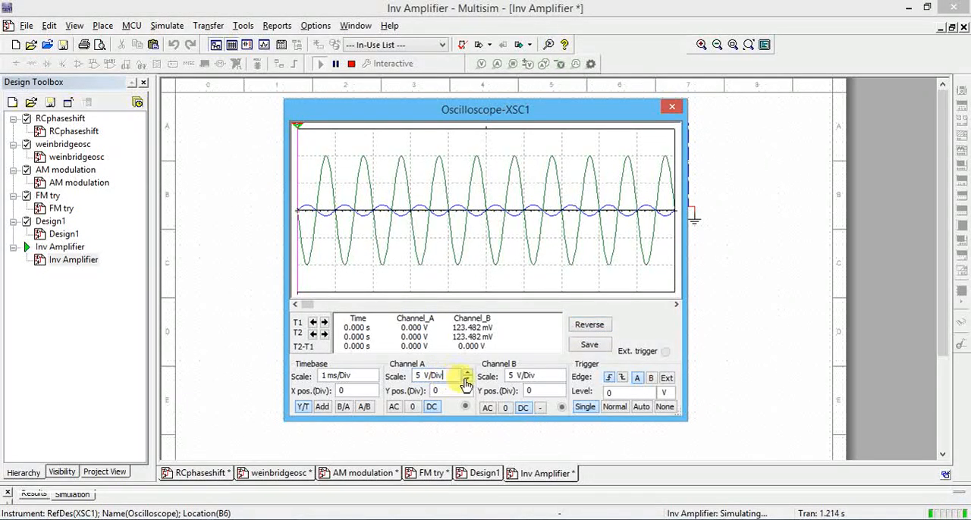
left_click(467, 380)
left_click(466, 381)
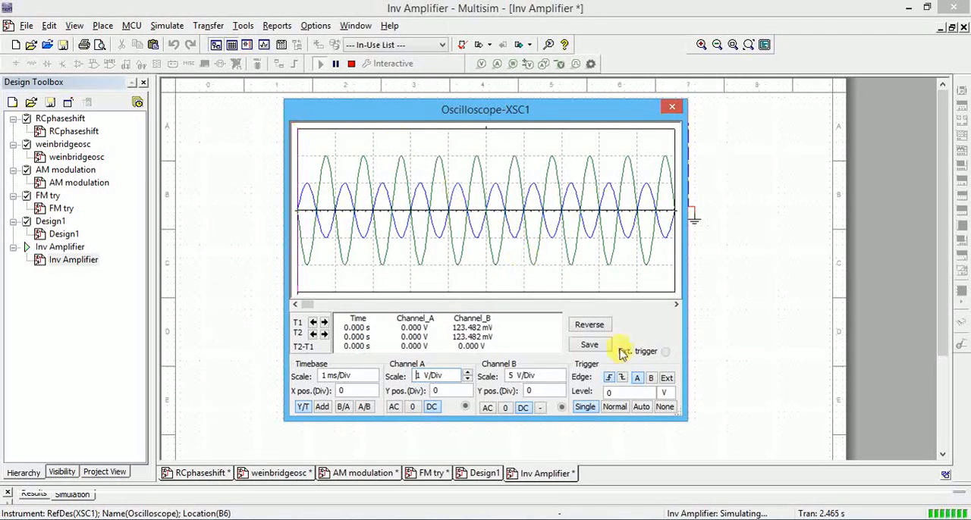
left_click(670, 111)
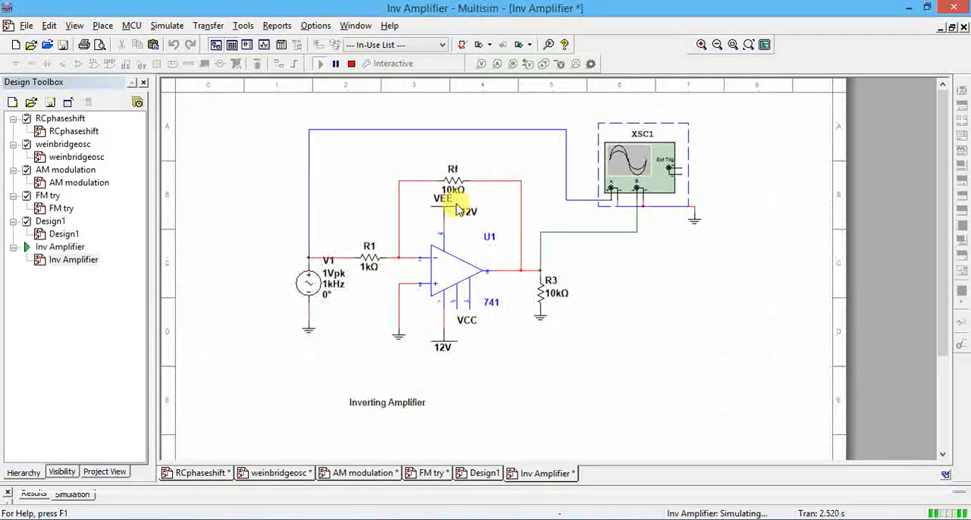